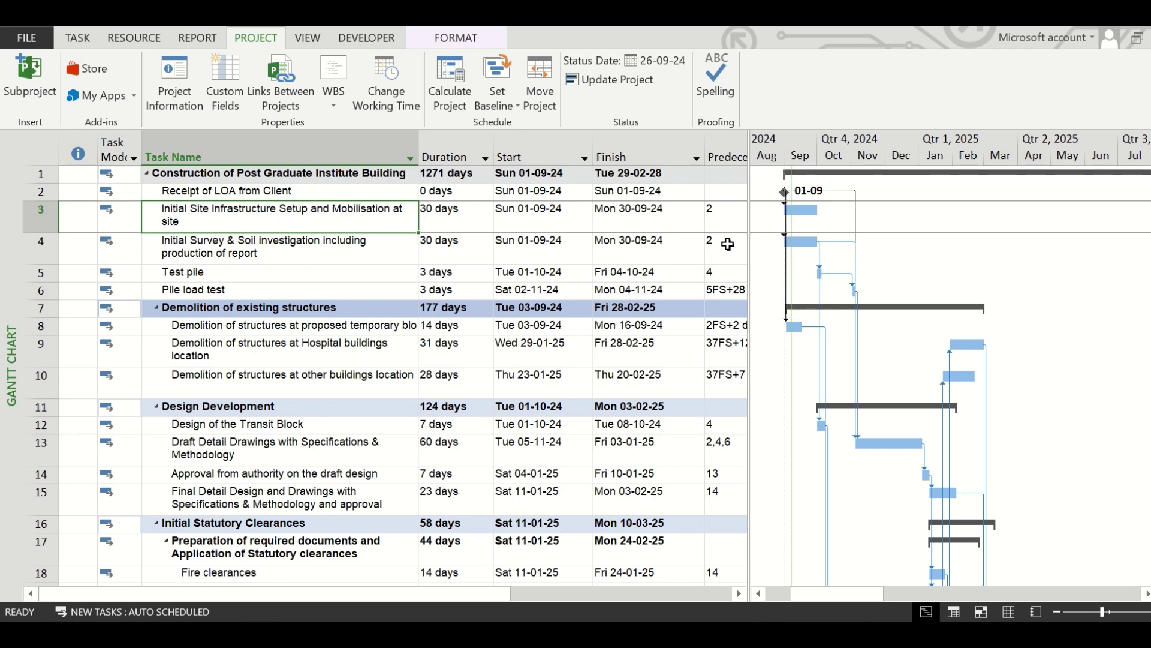
# Step: Review the Post Graduate Institute Building schedule, selecting the row 3 and Pile load test tasks
pyautogui.hotkey('alt', 'w')
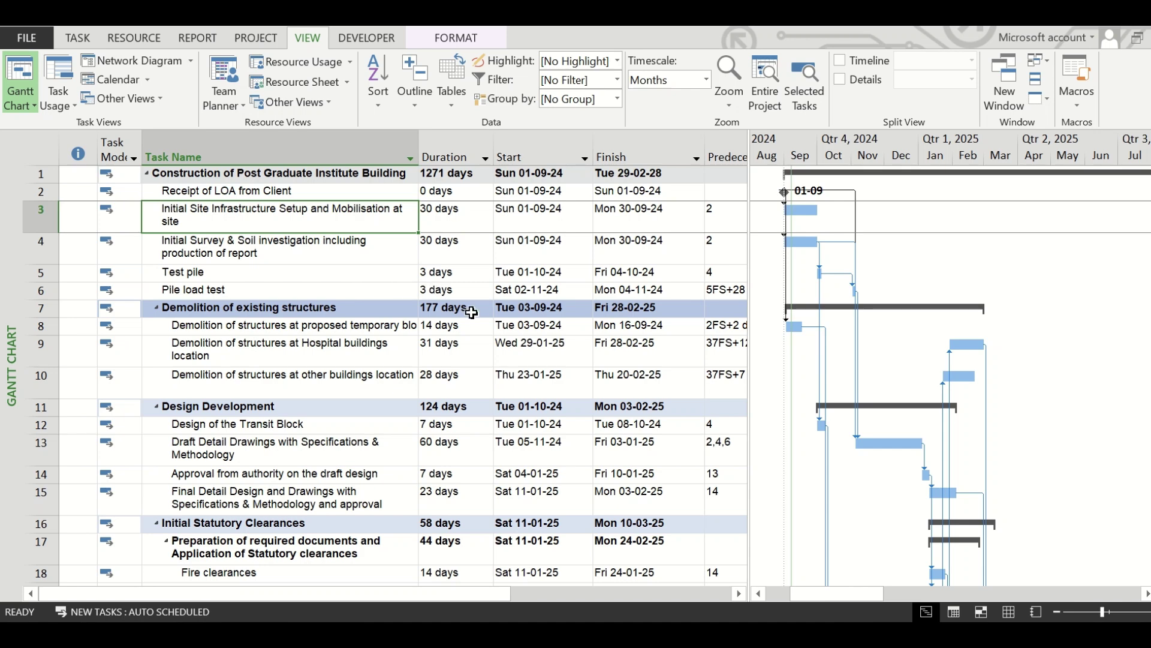
pyautogui.scroll(-1, 403, 236)
pyautogui.scroll(1, 342, 254)
pyautogui.scroll(-1, 346, 260)
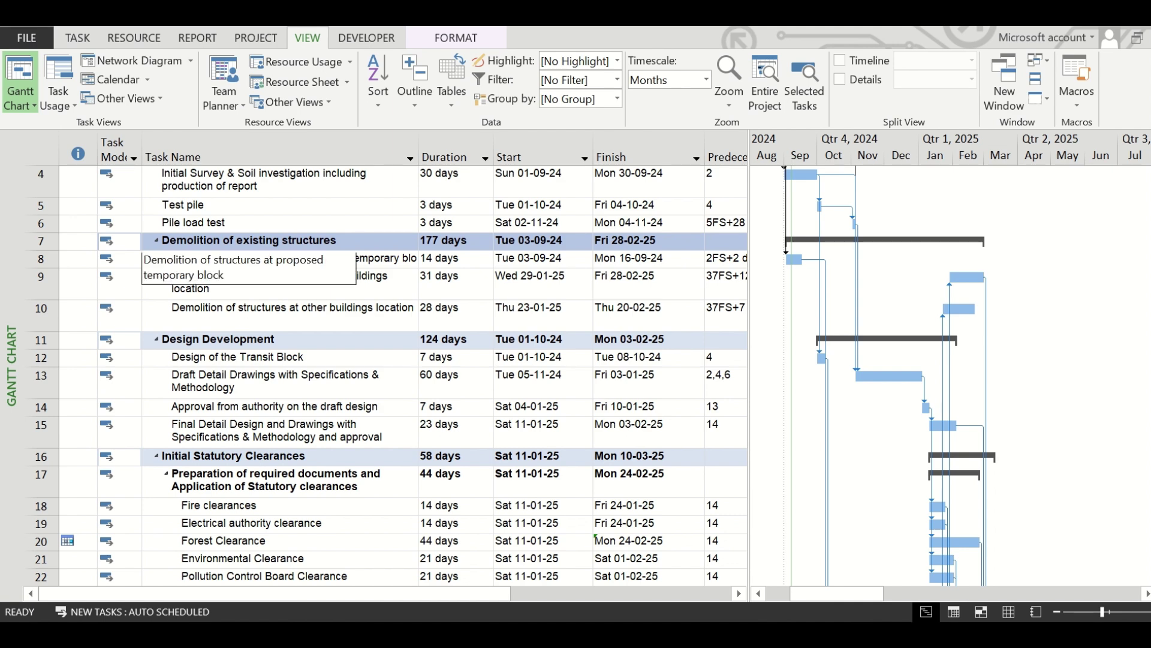
pyautogui.scroll(-2, 332, 245)
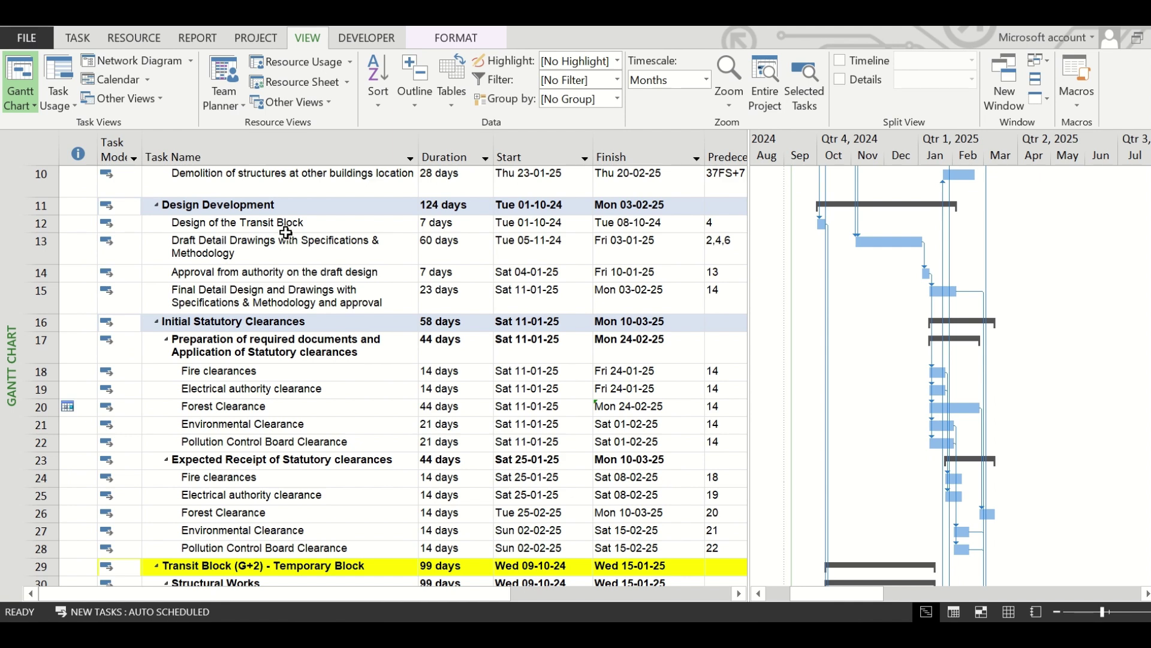
pyautogui.scroll(-1, 286, 233)
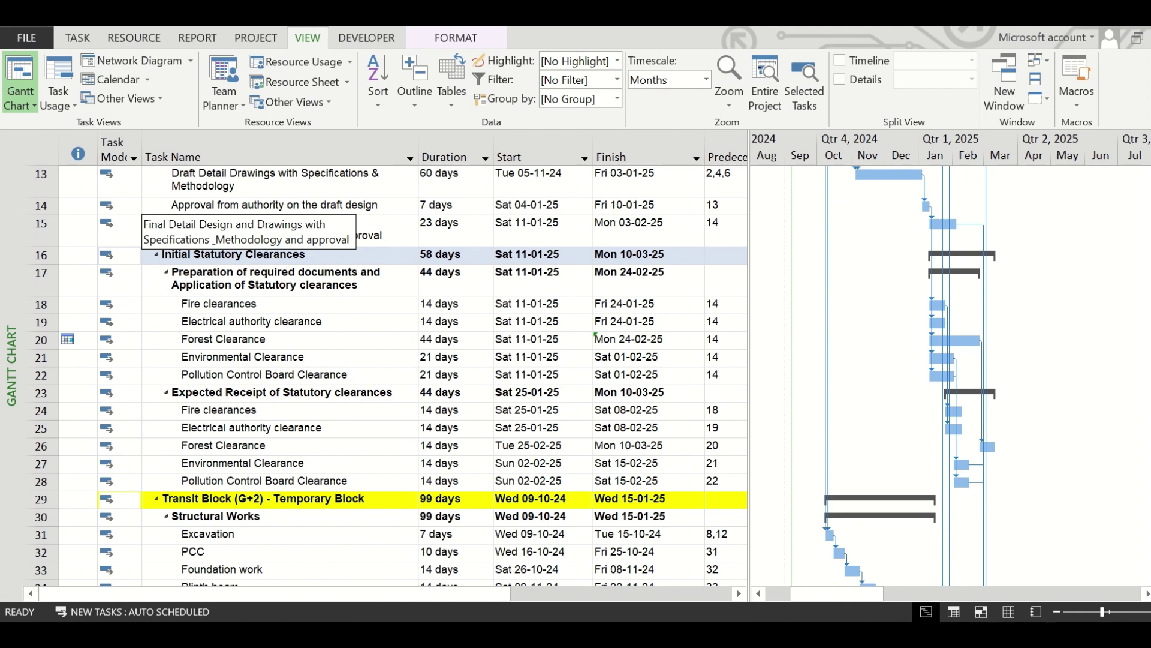
pyautogui.scroll(-1, 341, 282)
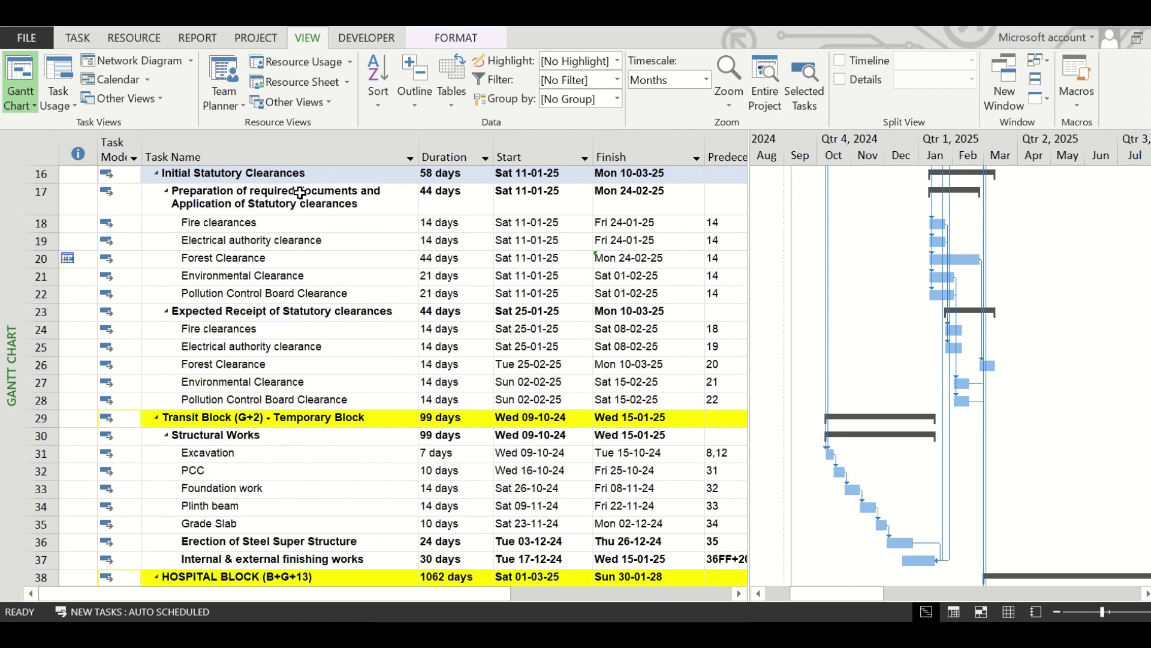
pyautogui.scroll(5, 296, 192)
pyautogui.click(299, 222)
pyautogui.click(296, 290)
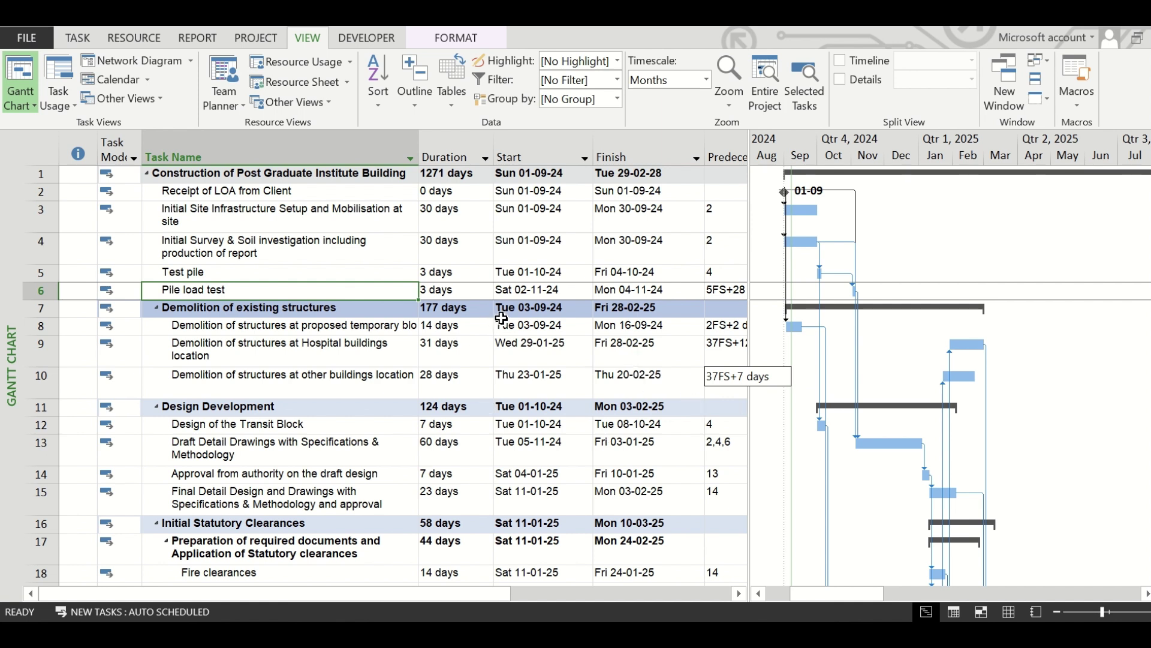
pyautogui.scroll(-3, 303, 240)
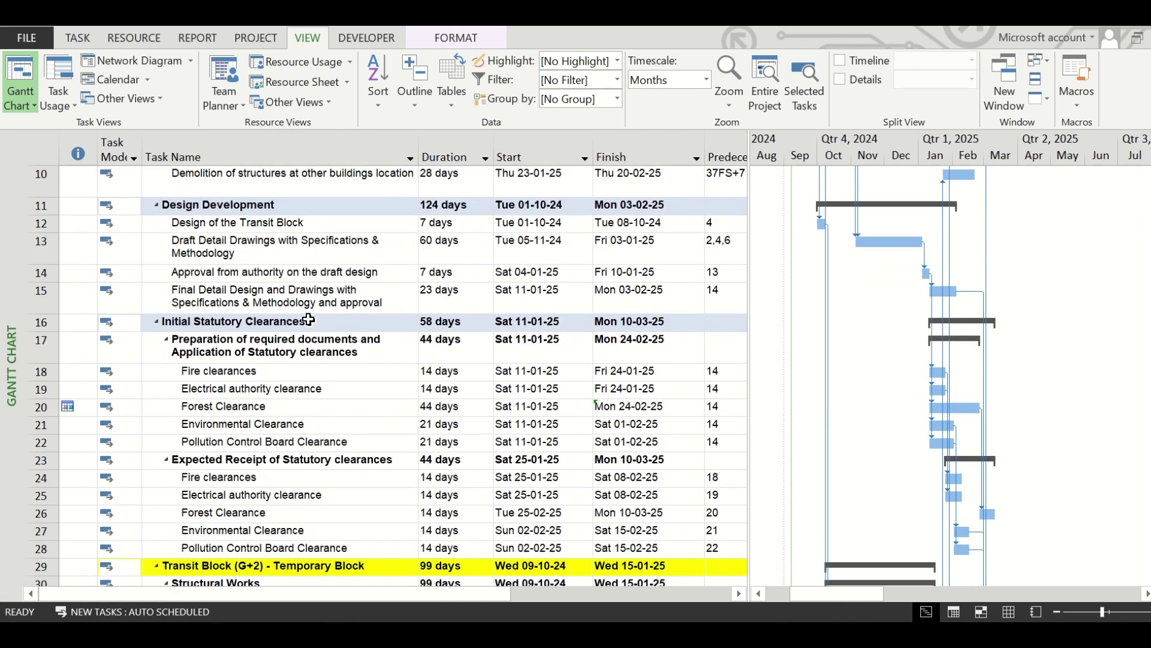
# Step: Widen the task table and insert a Date1 column after Predecessors
pyautogui.click(351, 246)
pyautogui.scroll(5, 540, 248)
pyautogui.moveTo(748, 248); pyautogui.dragTo(920, 267)
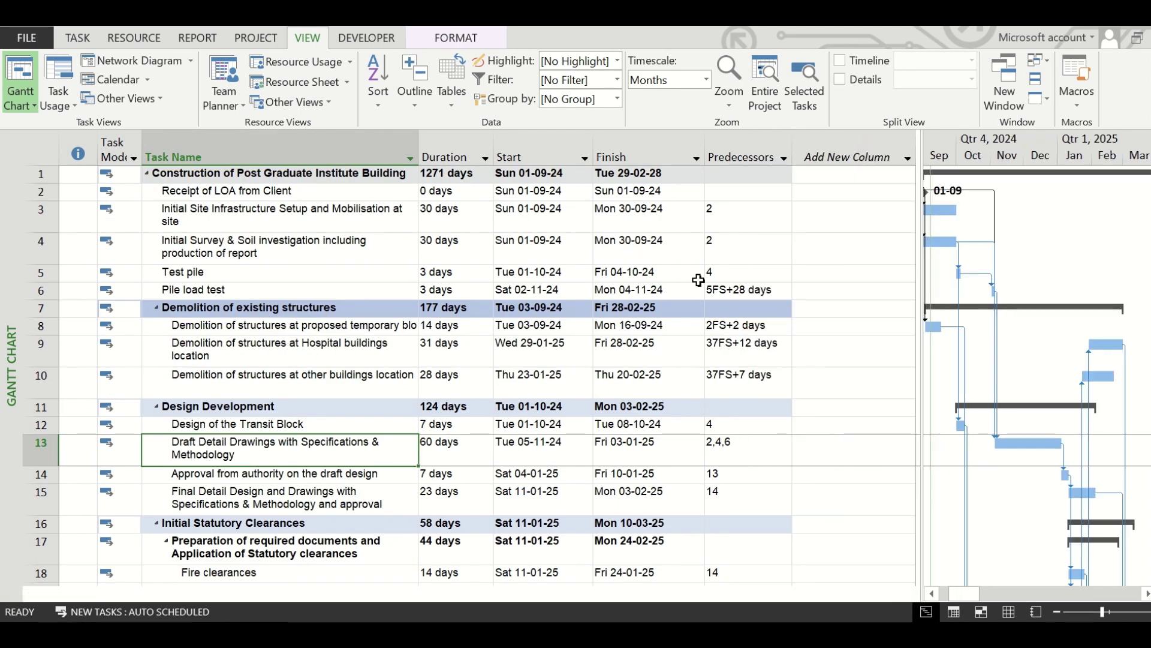
pyautogui.moveTo(919, 188); pyautogui.dragTo(988, 188)
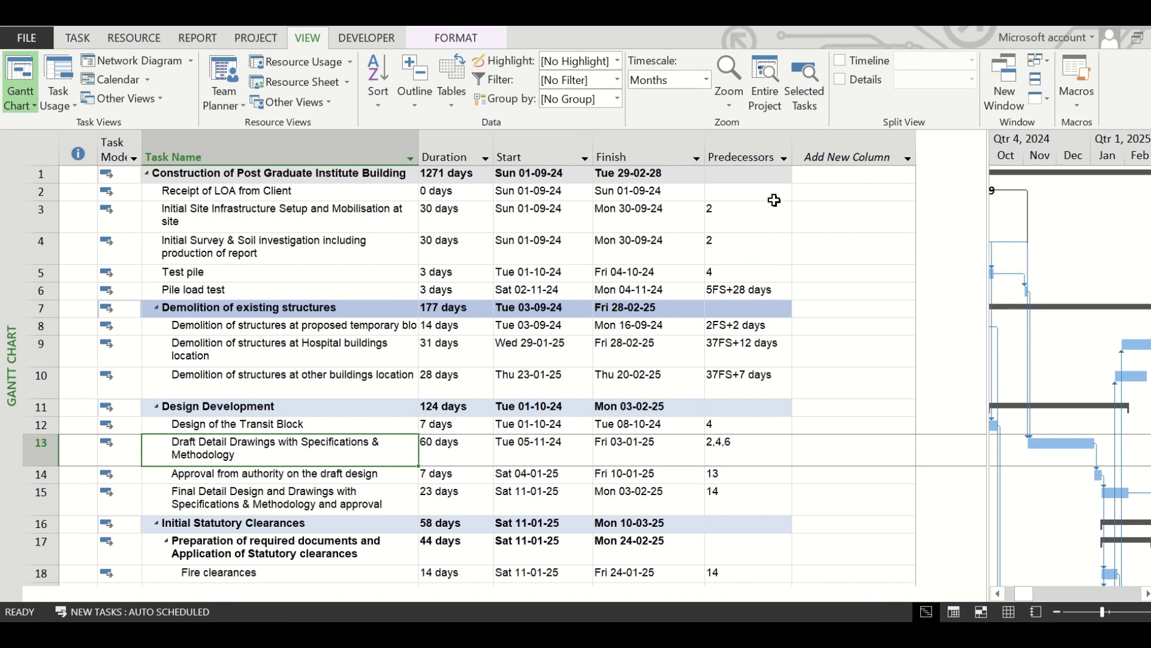
pyautogui.rightClick(840, 153)
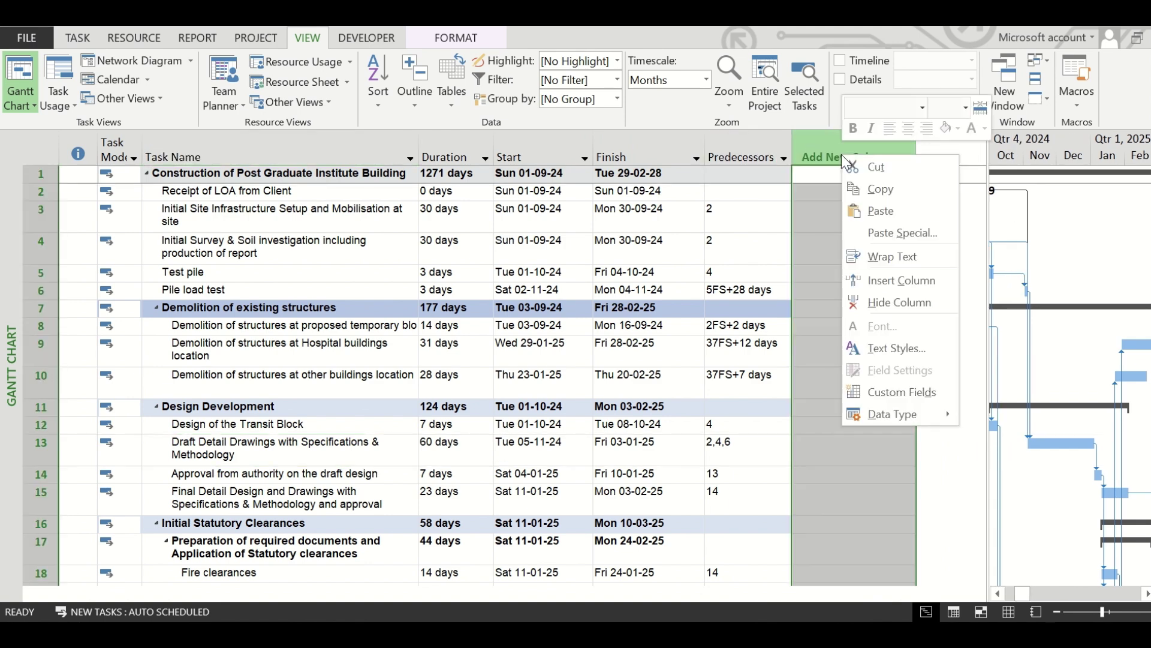
pyautogui.click(900, 280)
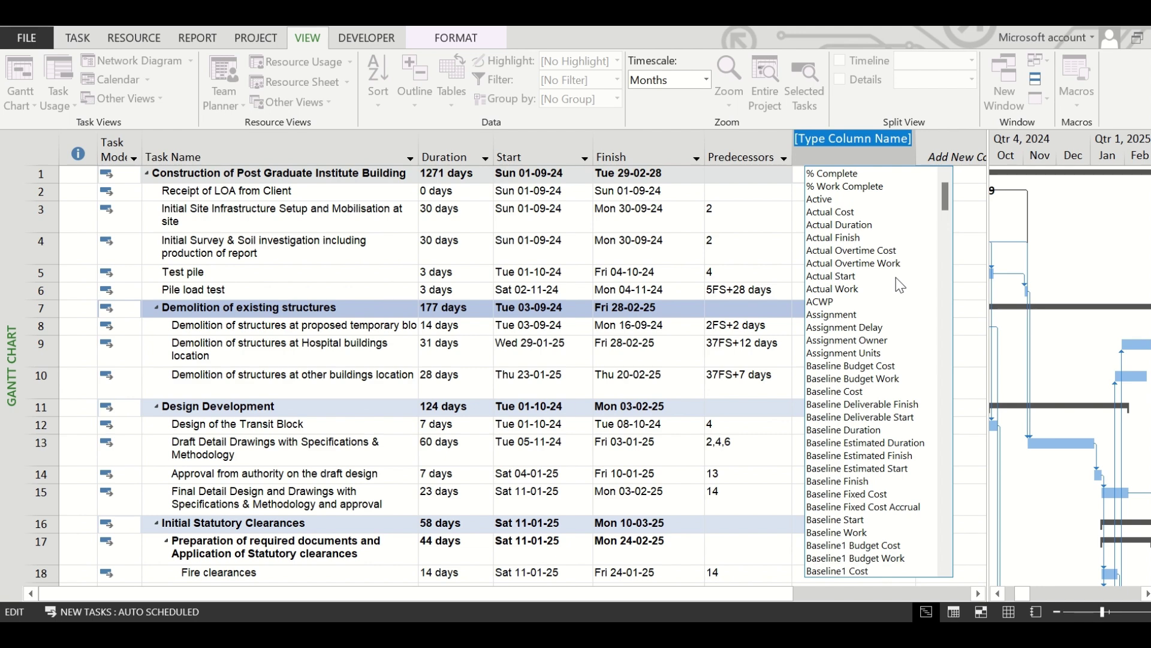
pyautogui.write('dat')
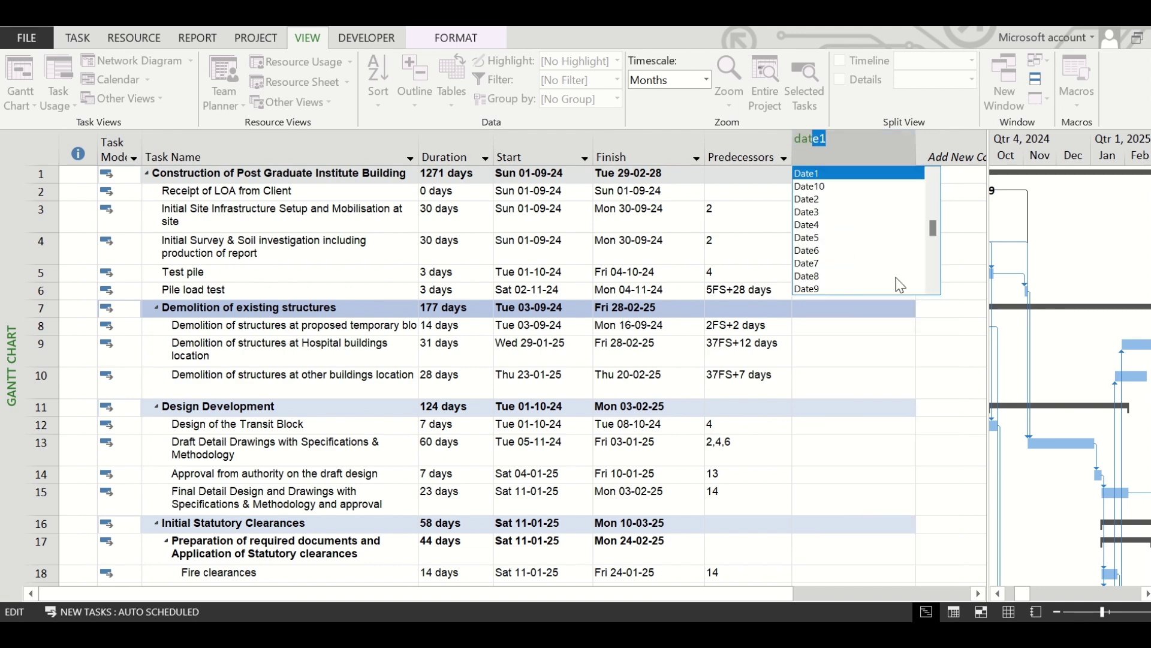
pyautogui.write('e')
pyautogui.click(831, 174)
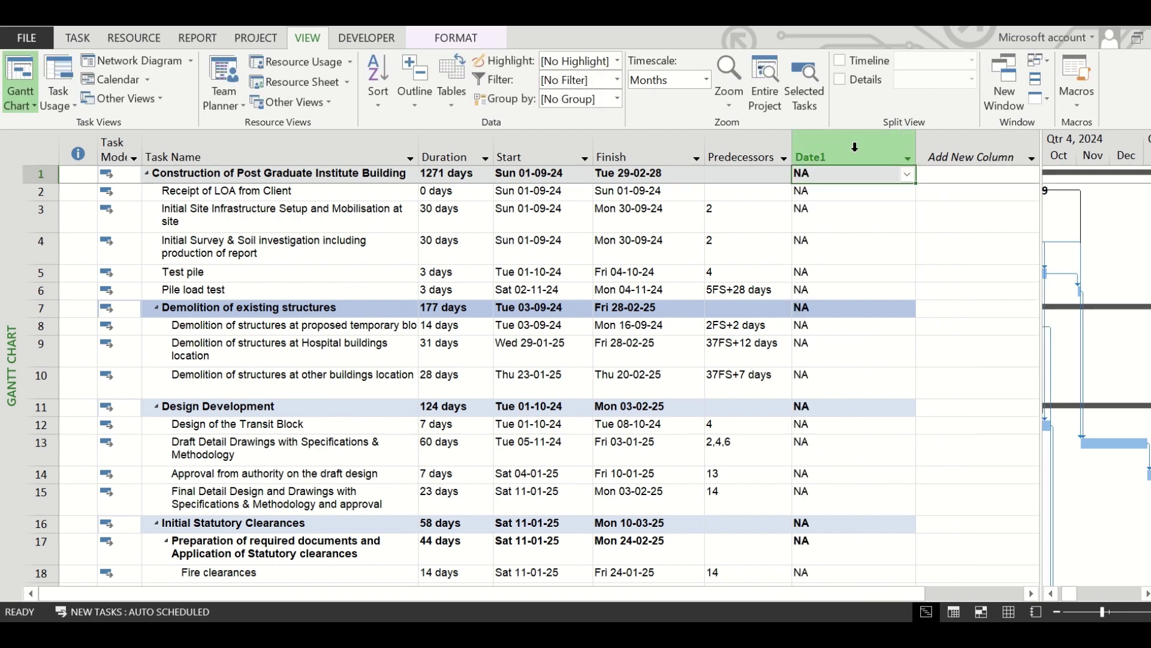
# Step: Insert Date2 and Number1 columns after Date1
pyautogui.rightClick(949, 156)
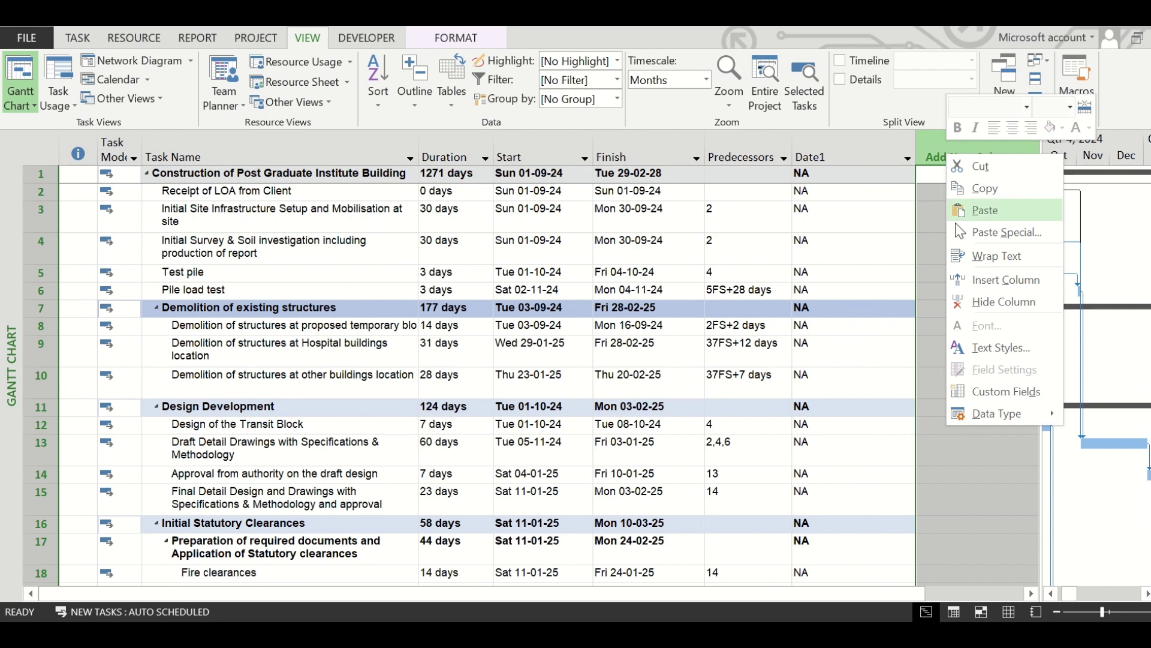
pyautogui.click(977, 284)
pyautogui.write('date1')
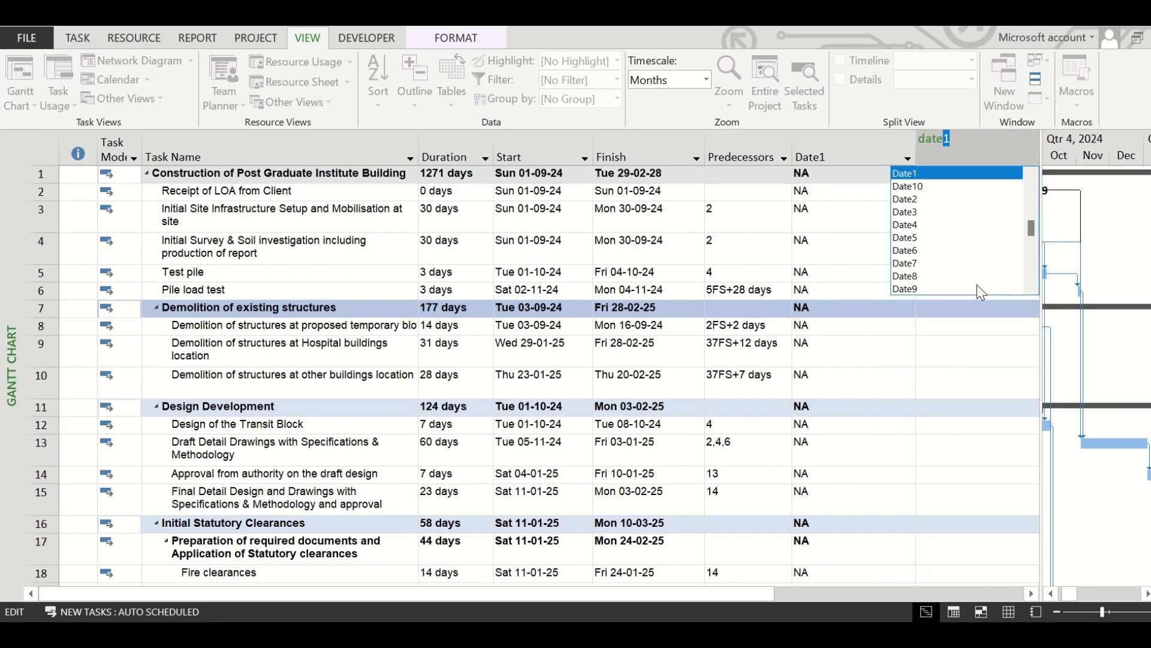
pyautogui.click(912, 201)
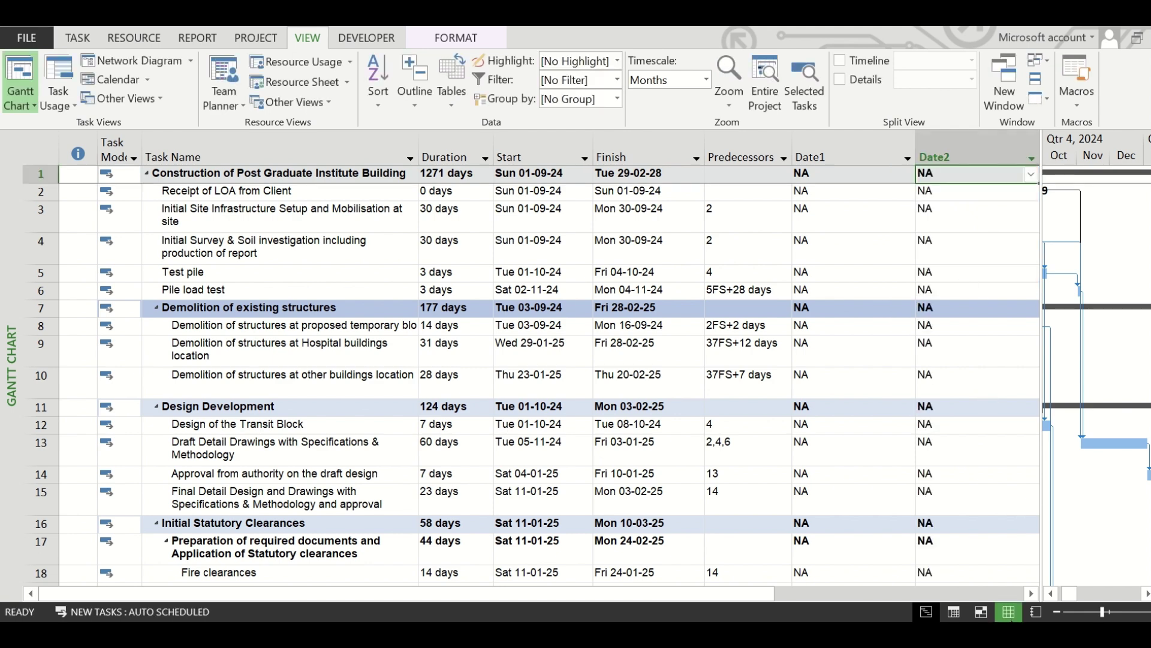
pyautogui.click(1031, 593)
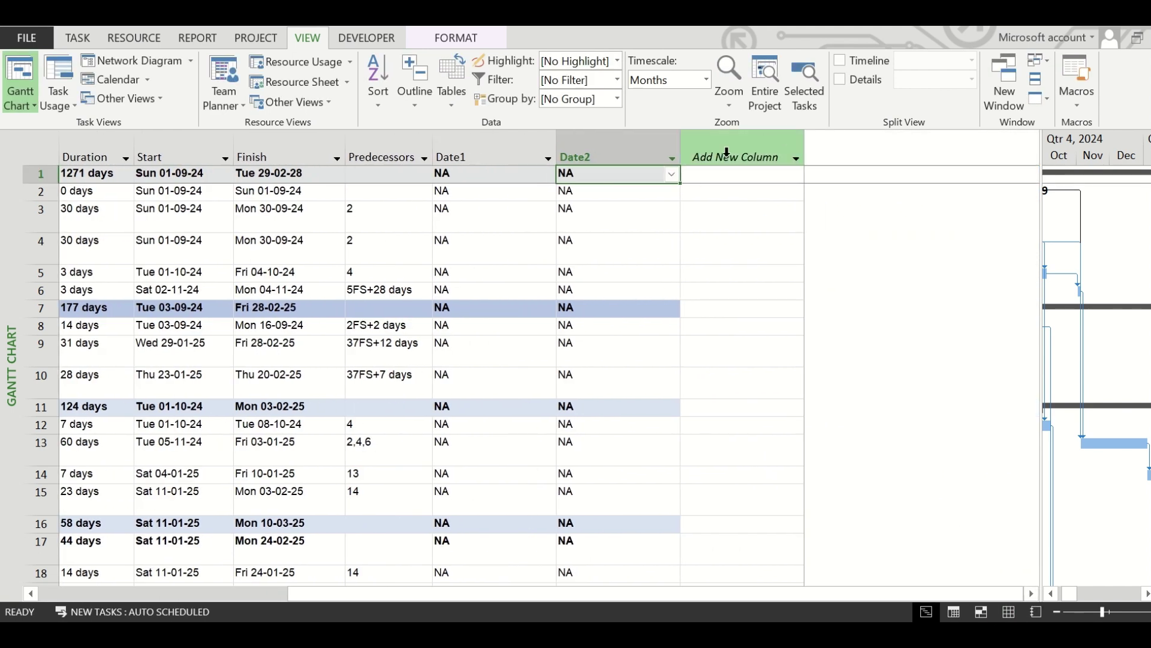
pyautogui.click(727, 153)
pyautogui.write('number1')
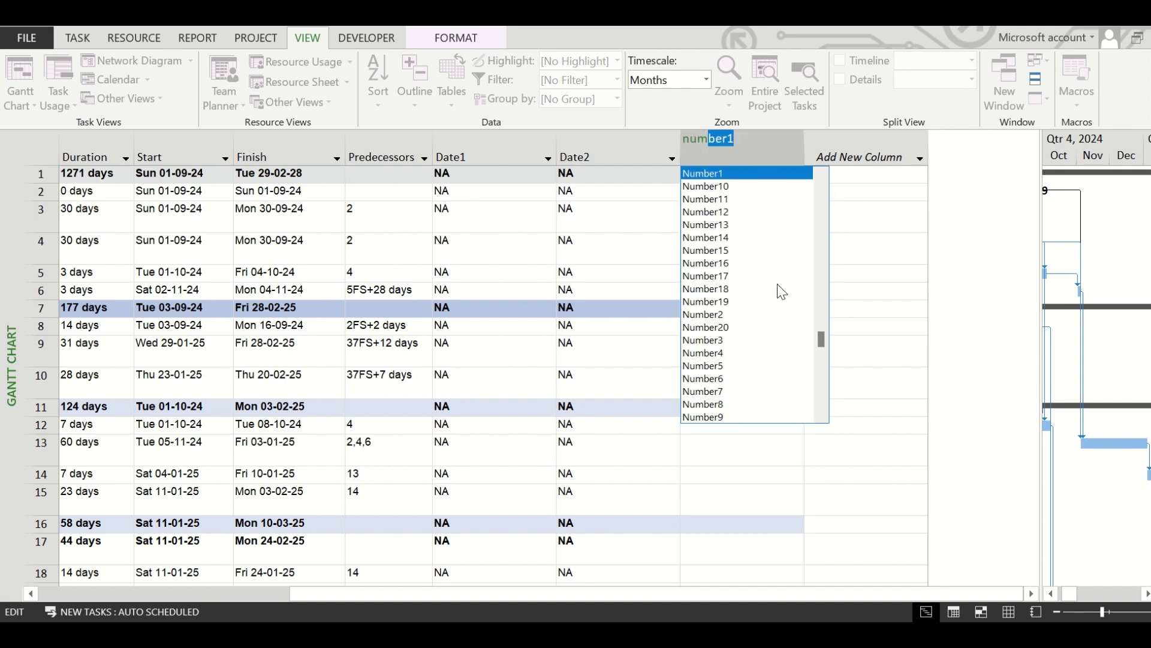
pyautogui.click(713, 174)
# Step: Insert a Number2 column after Number1 and select the project summary's Start date
pyautogui.rightClick(829, 136)
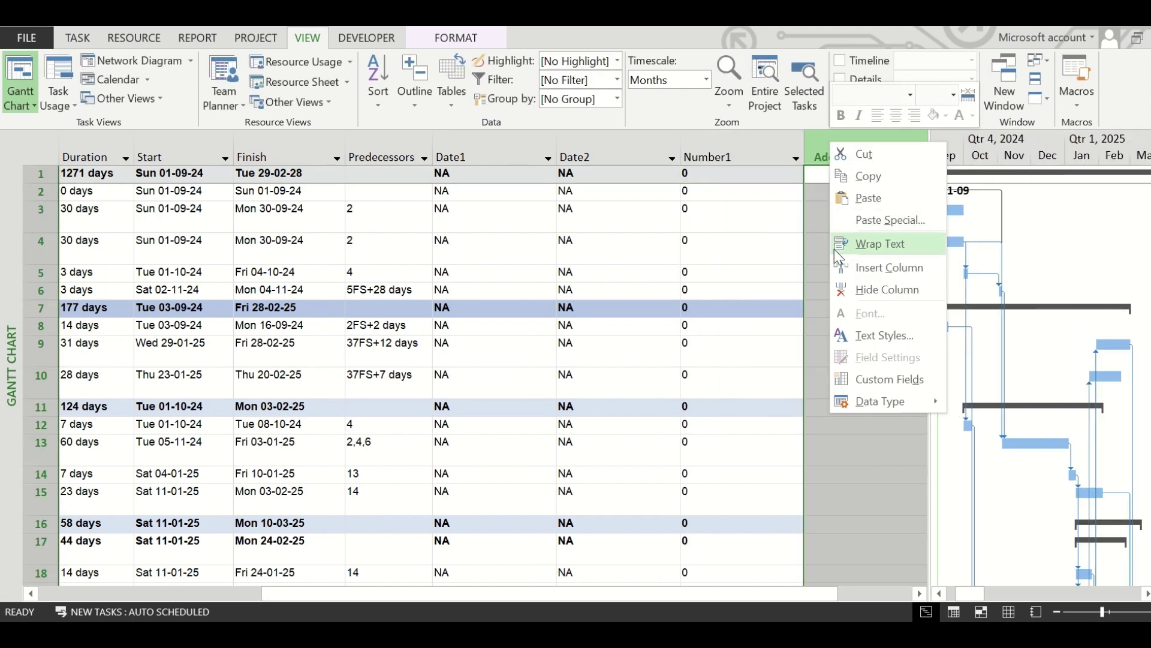
pyautogui.click(836, 267)
pyautogui.write('number1')
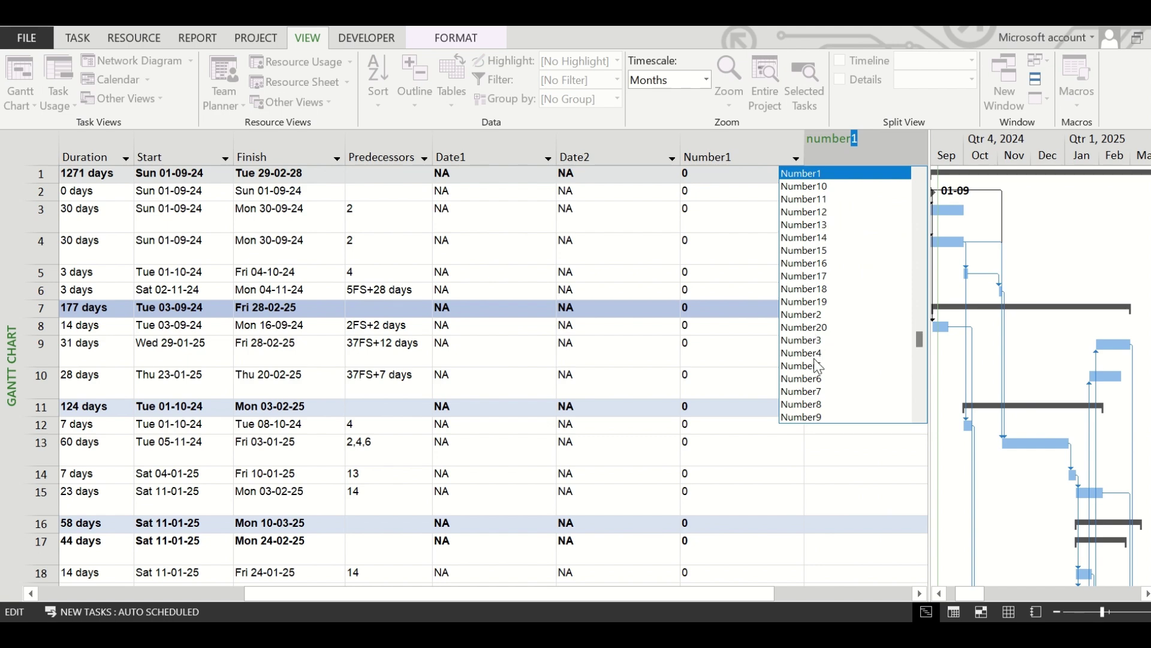
pyautogui.click(811, 316)
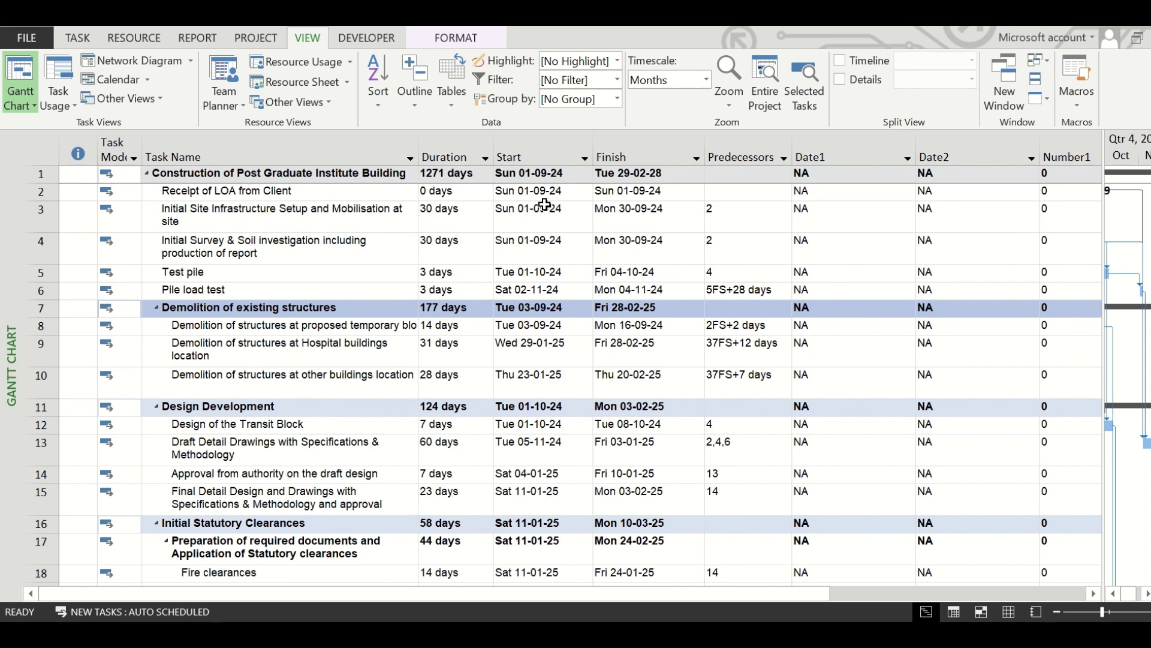
pyautogui.click(535, 173)
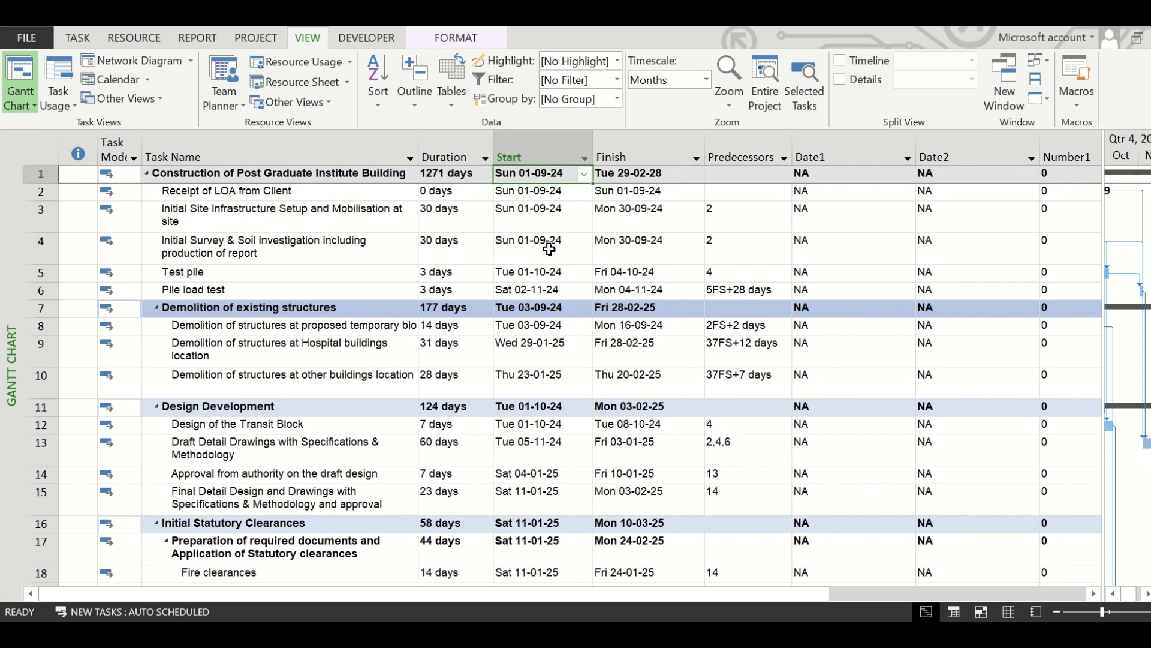
# Step: Copy all Start and Finish dates from row 1 down and paste them into Date1 and Date2
pyautogui.keyDown('shift'); pyautogui.click(646, 454); pyautogui.keyUp('shift')
pyautogui.hotkey('ctrl', 'shift', 'Down')
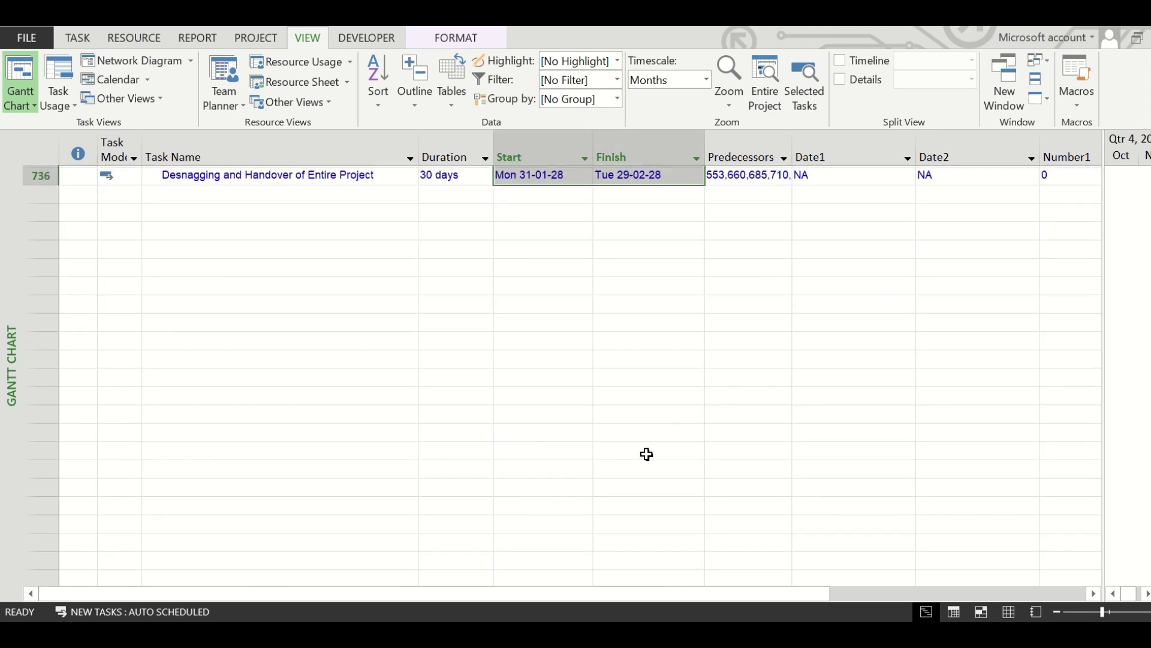
pyautogui.scroll(12, 856, 390)
pyautogui.scroll(7, 961, 319)
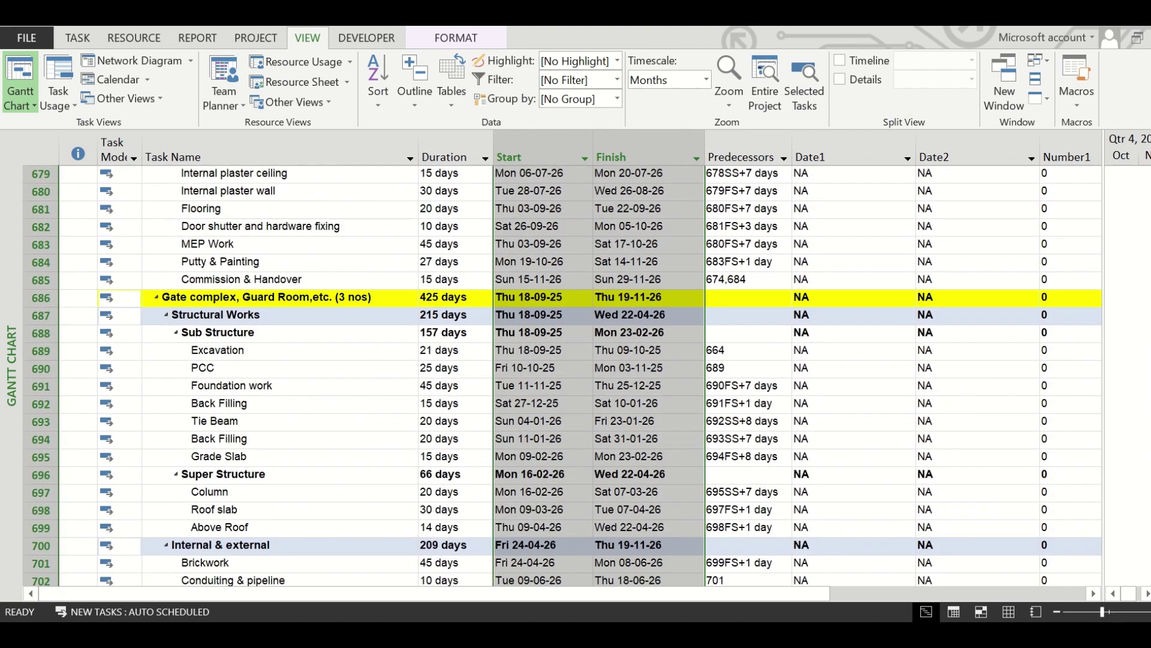
pyautogui.scroll(20, 564, 375)
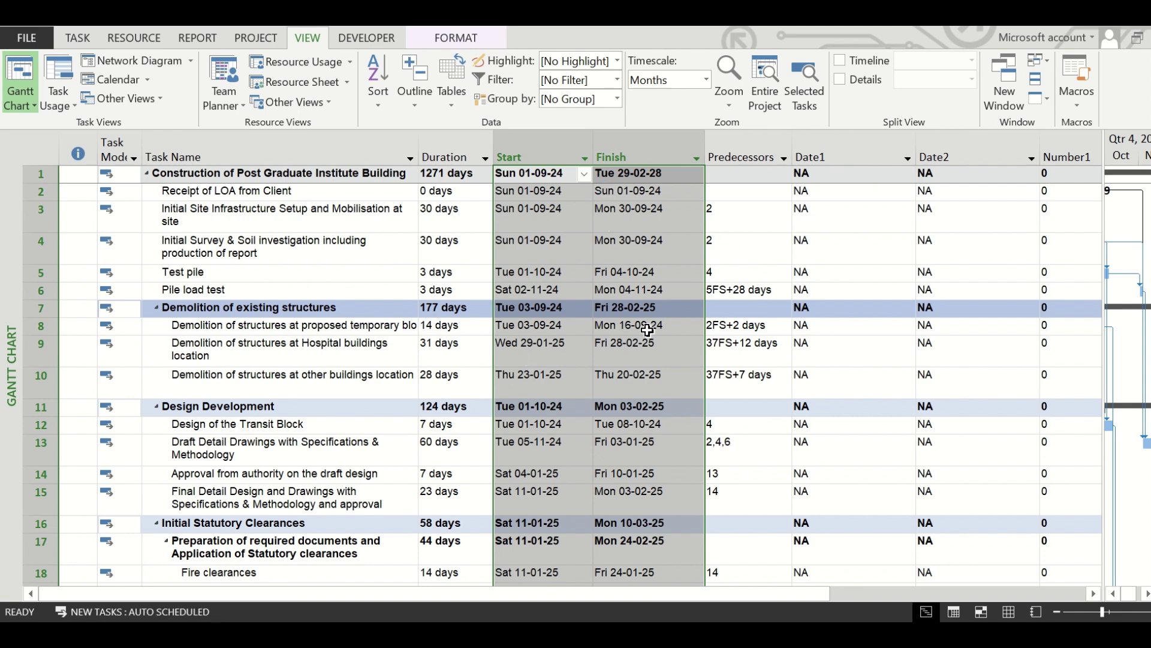
pyautogui.rightClick(629, 210)
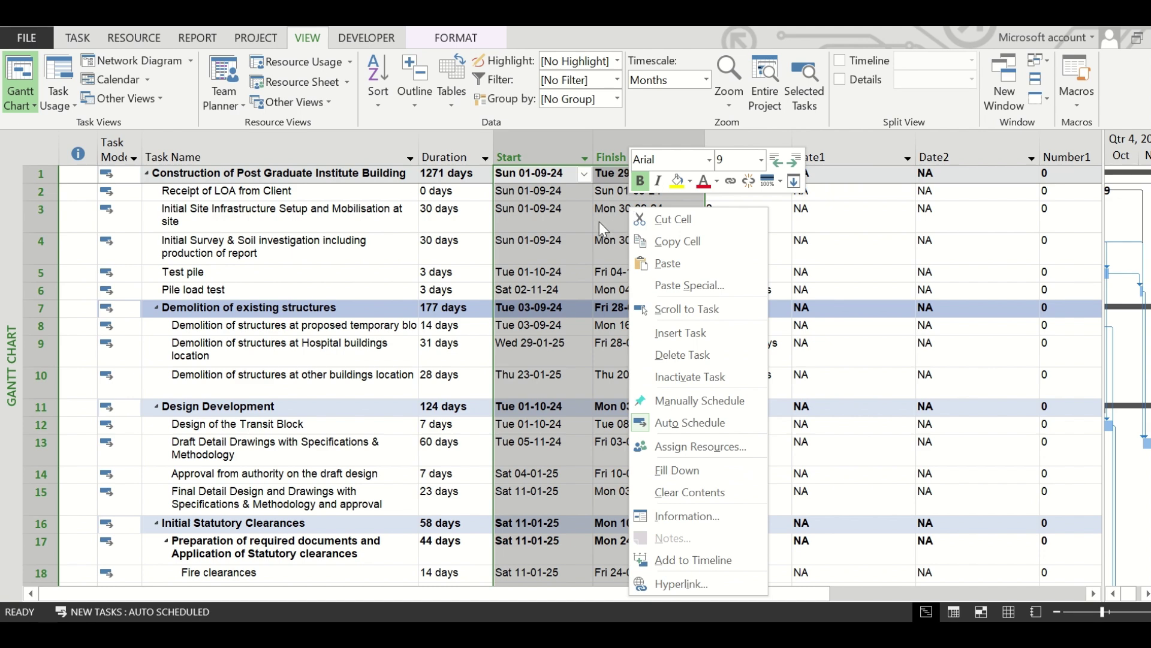
pyautogui.click(680, 242)
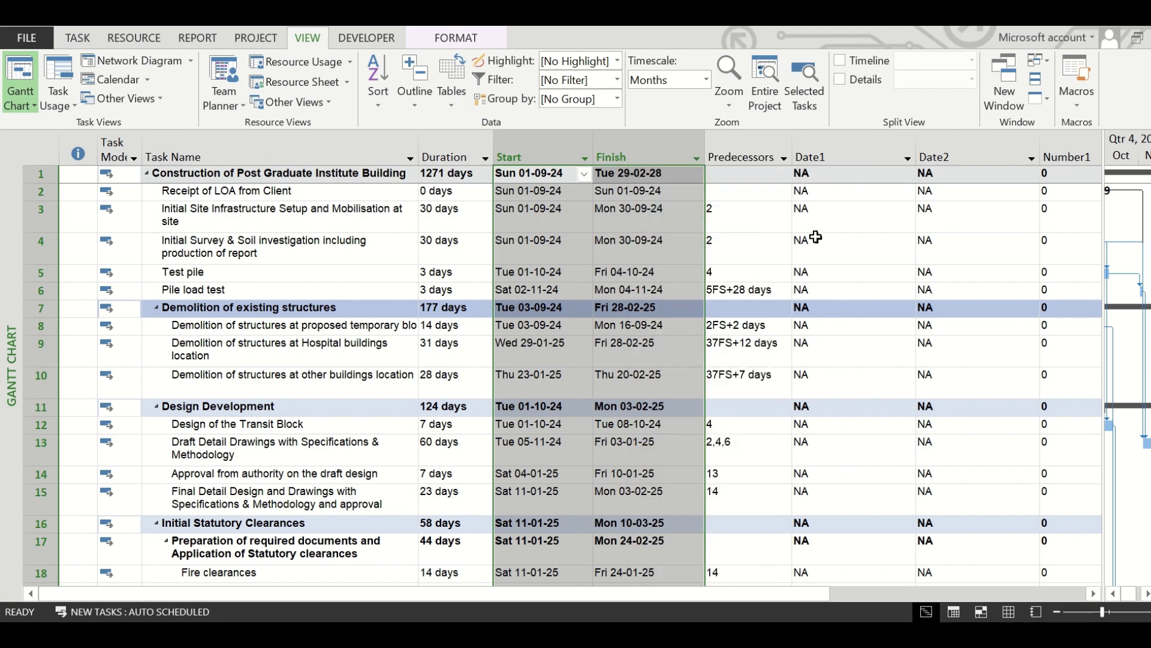
pyautogui.click(841, 173)
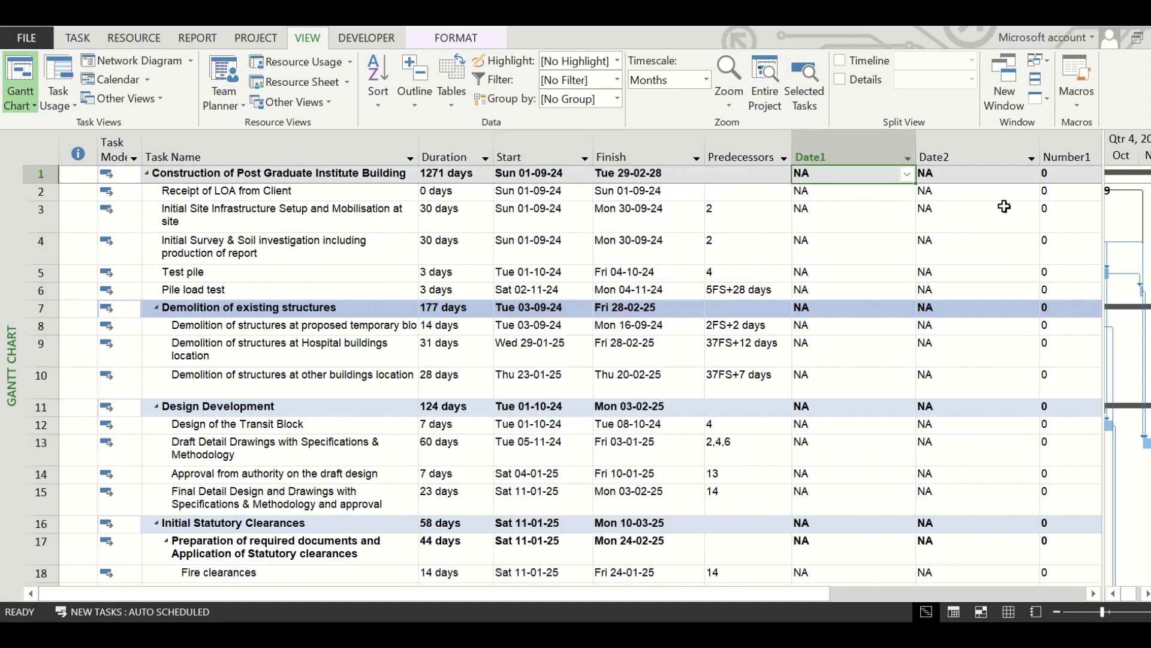
pyautogui.hotkey('ctrl', 'v')
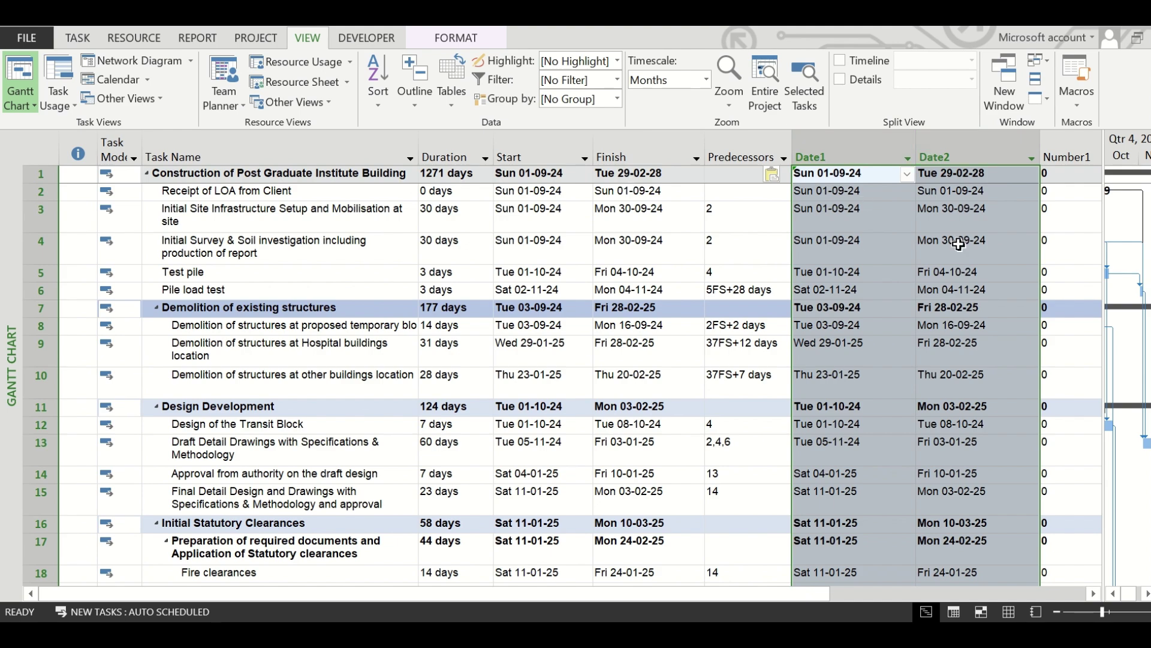
# Step: Return to the top of the schedule and select Number1 in the project summary row
pyautogui.scroll(-7, 959, 243)
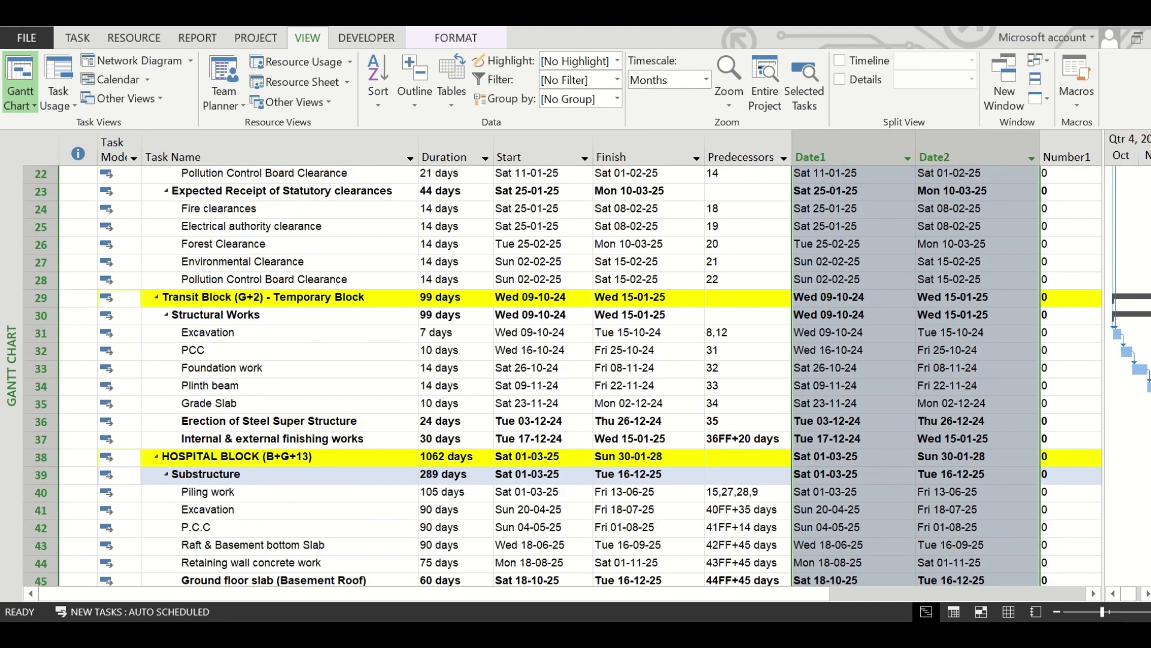
pyautogui.scroll(-20, 880, 552)
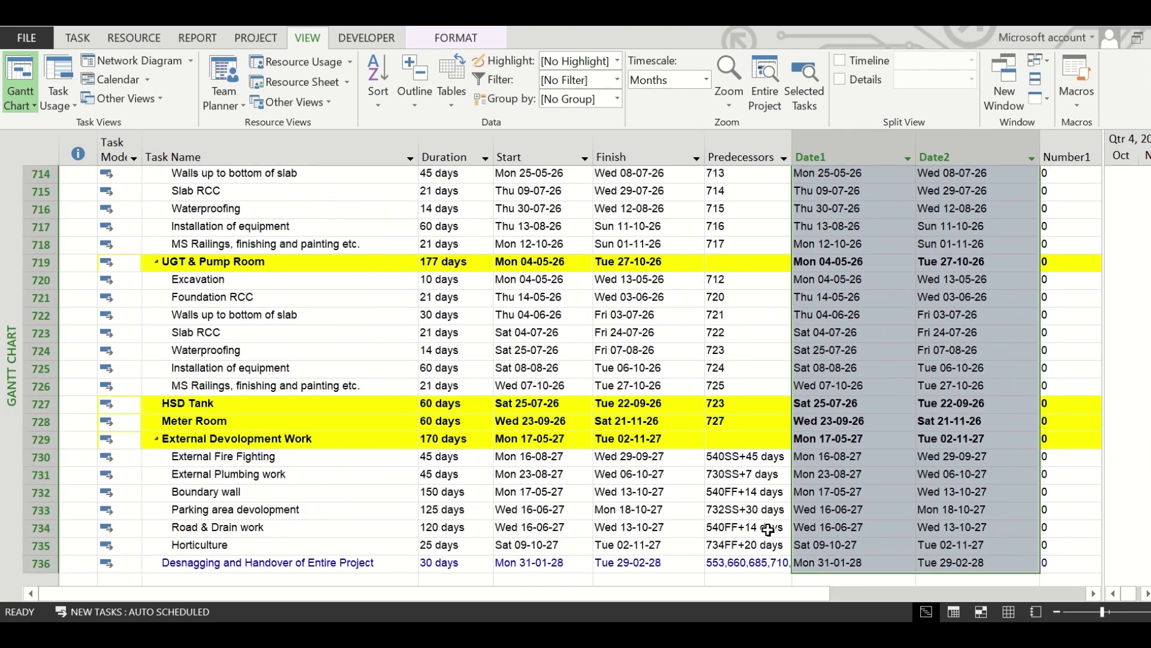
pyautogui.scroll(18, 1023, 424)
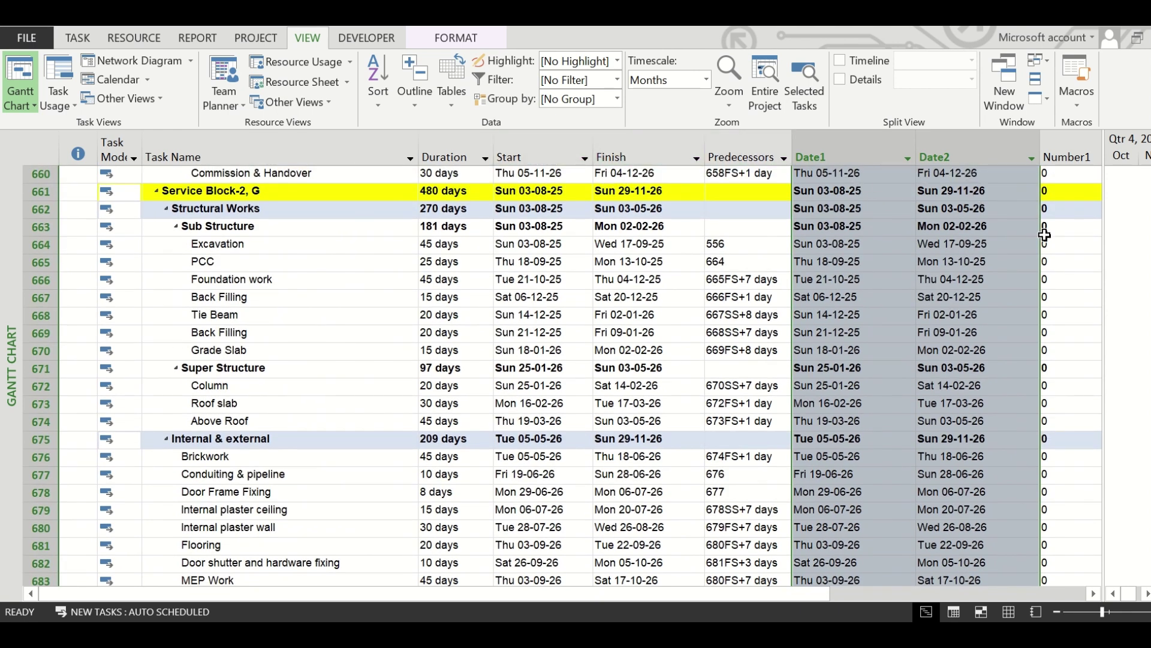
pyautogui.click(732, 241)
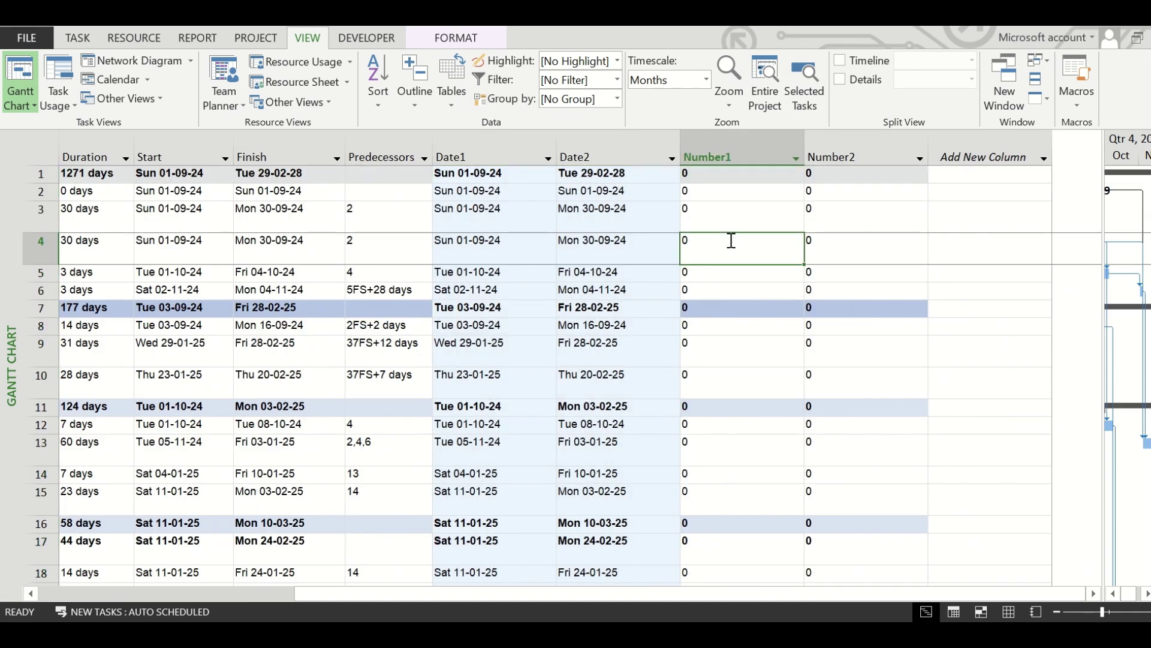
pyautogui.click(746, 178)
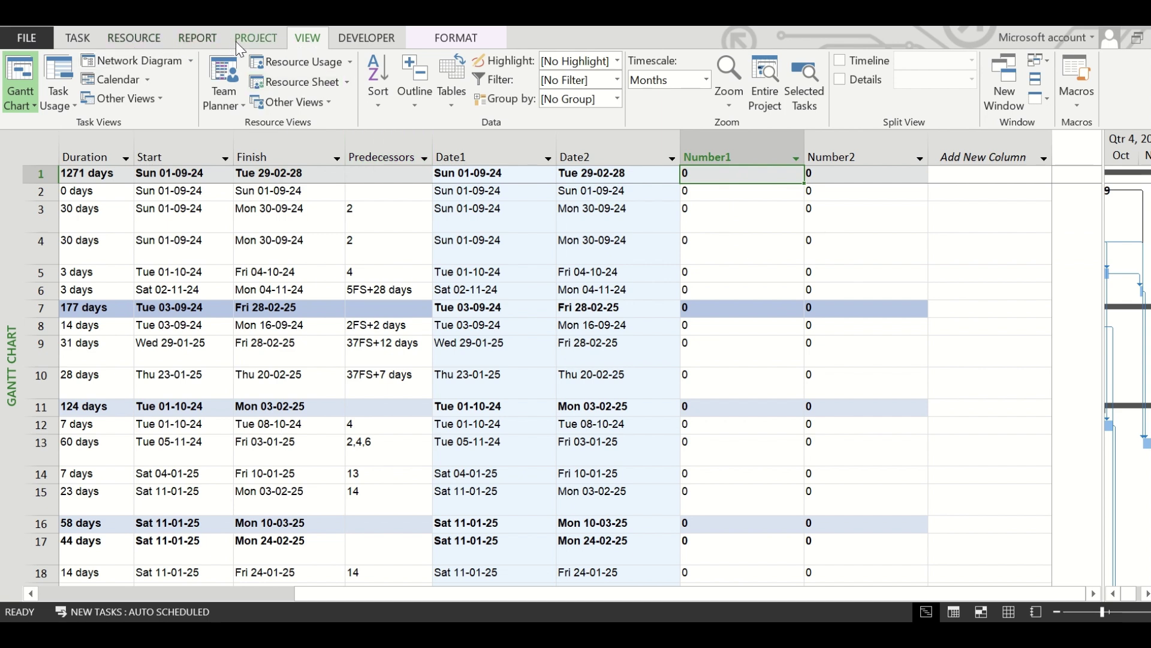
# Step: Rename the Number1 custom field to Diff_start in Custom Fields
pyautogui.click(252, 38)
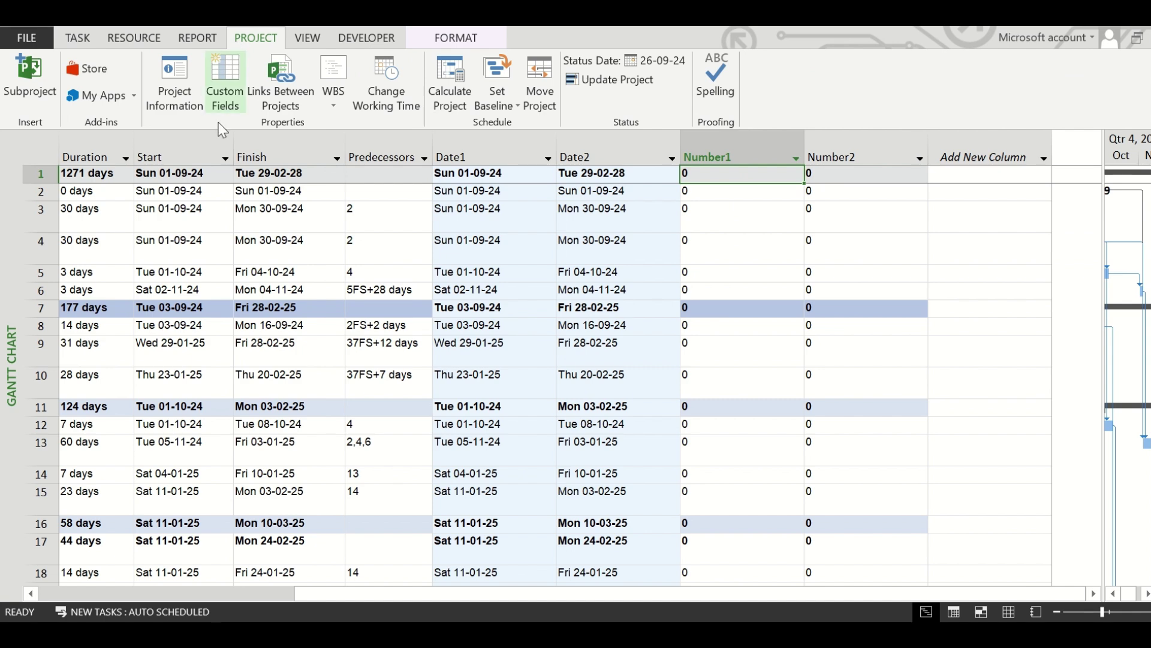
pyautogui.click(223, 81)
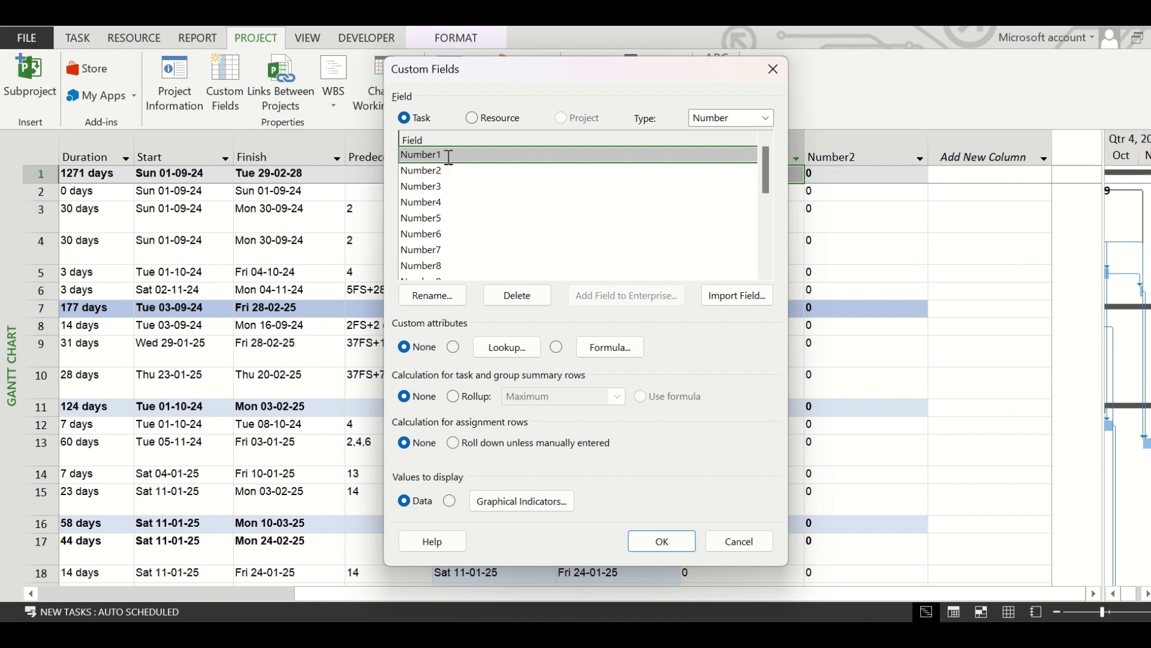
pyautogui.click(438, 304)
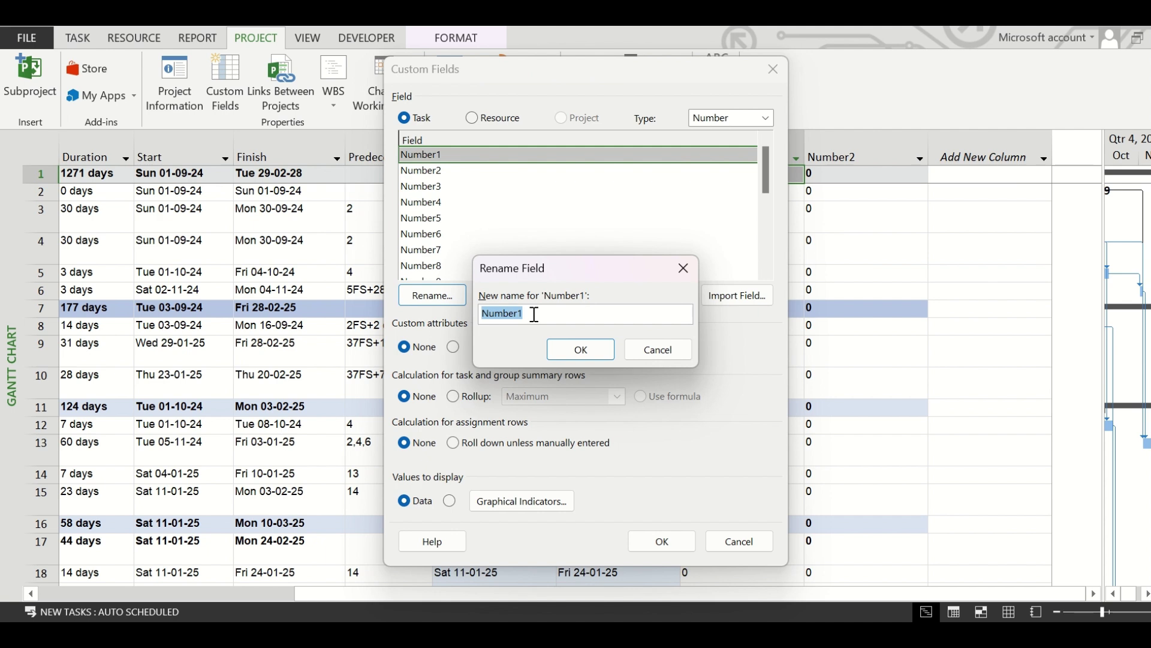
pyautogui.write('Diff_start')
pyautogui.click(575, 355)
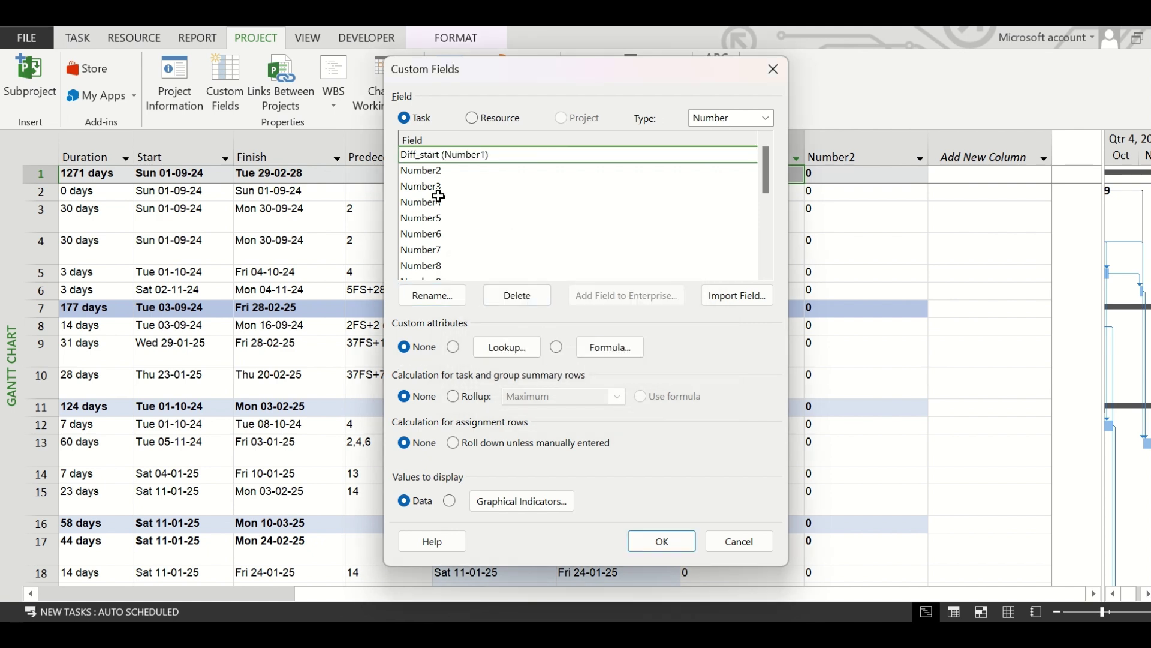
# Step: Rename the Number2 custom field to Diff_Finish
pyautogui.click(427, 172)
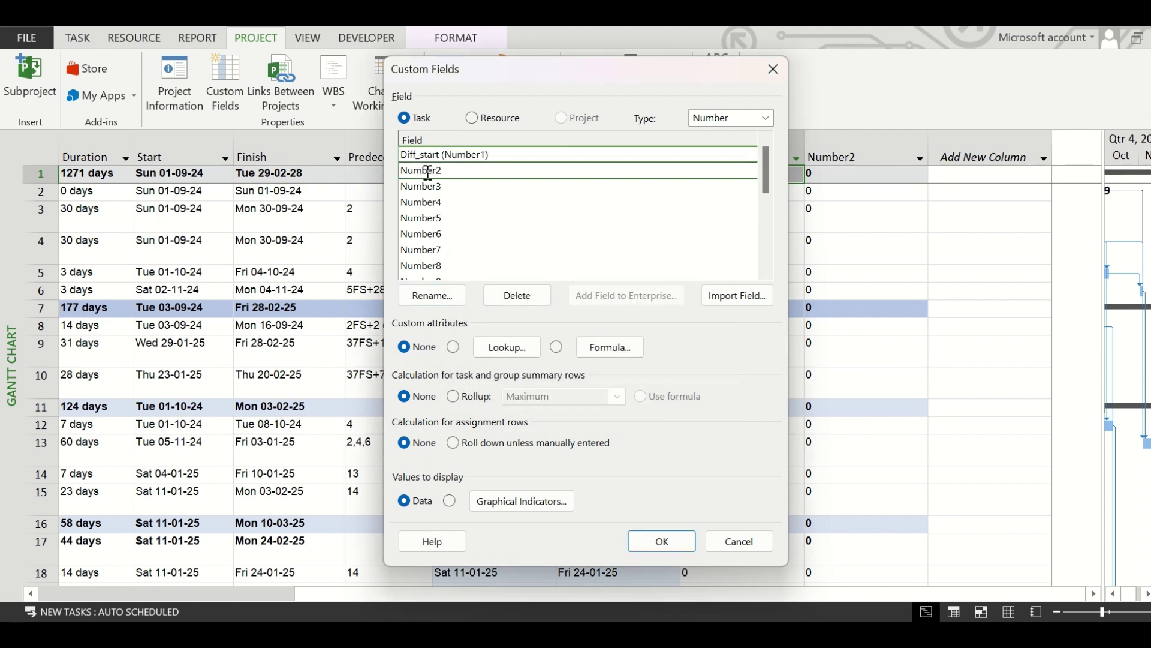
pyautogui.click(433, 296)
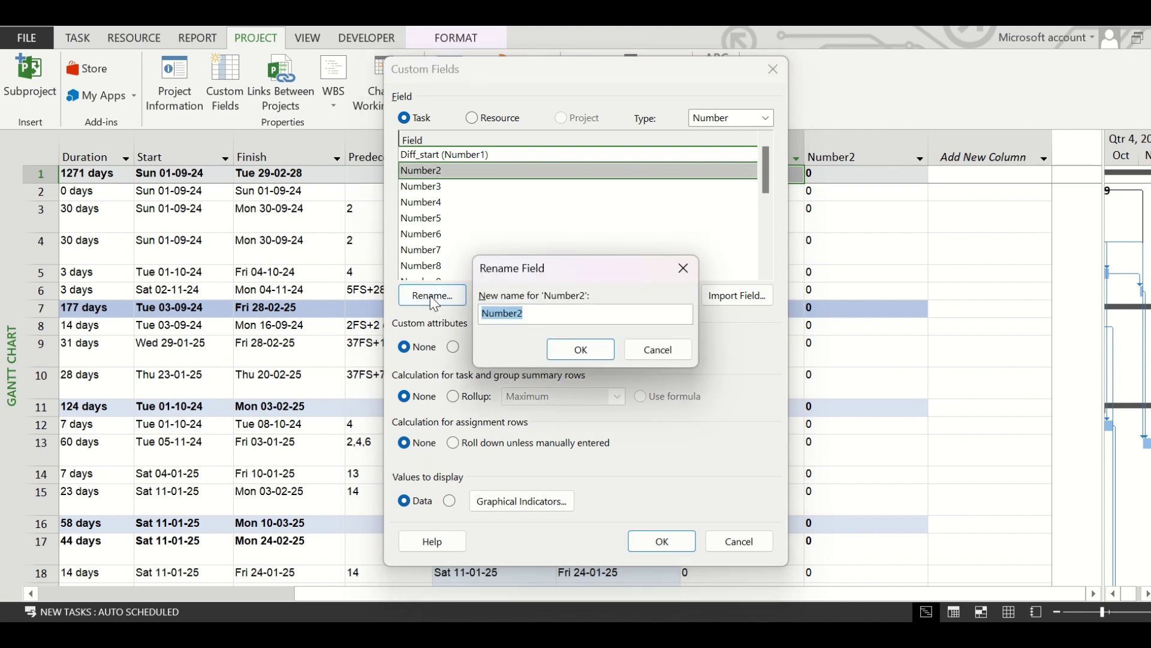
pyautogui.write('Diff_Finish')
pyautogui.click(584, 350)
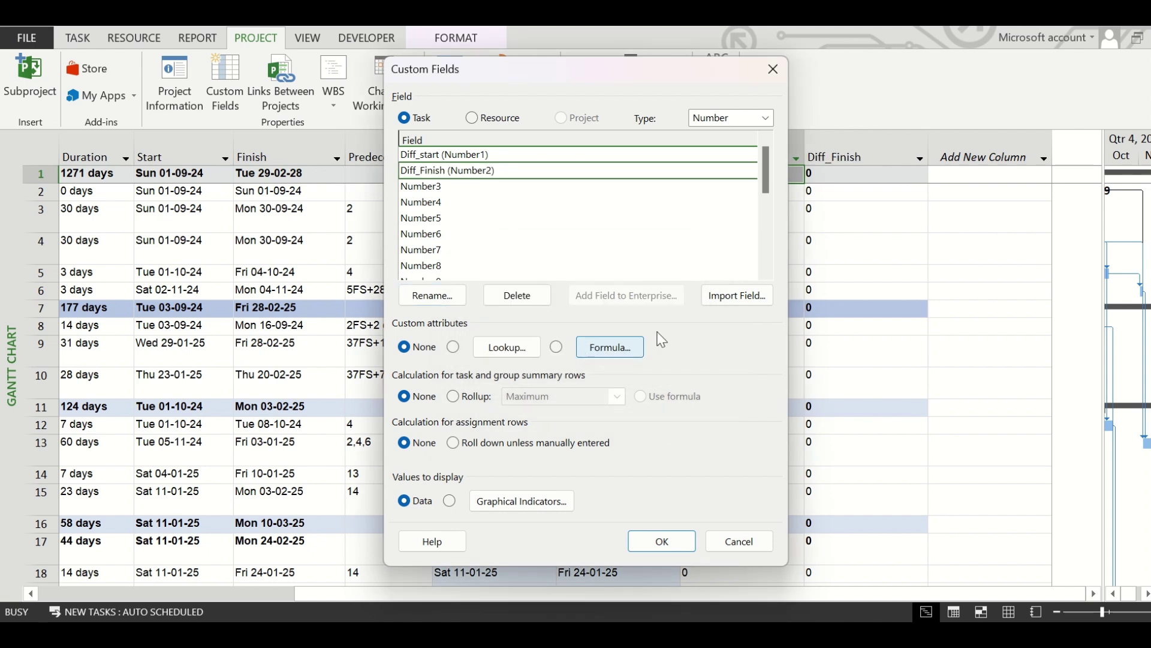
pyautogui.click(452, 157)
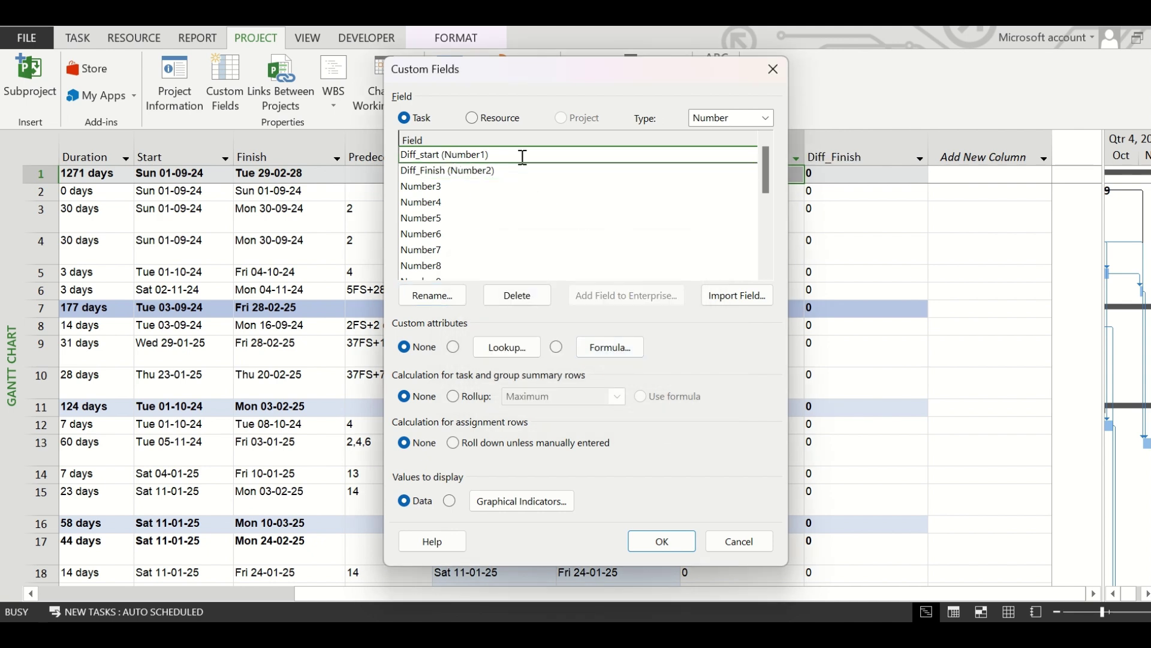
# Step: Switch Diff_start to a formula and insert the DateDiff function template
pyautogui.click(557, 347)
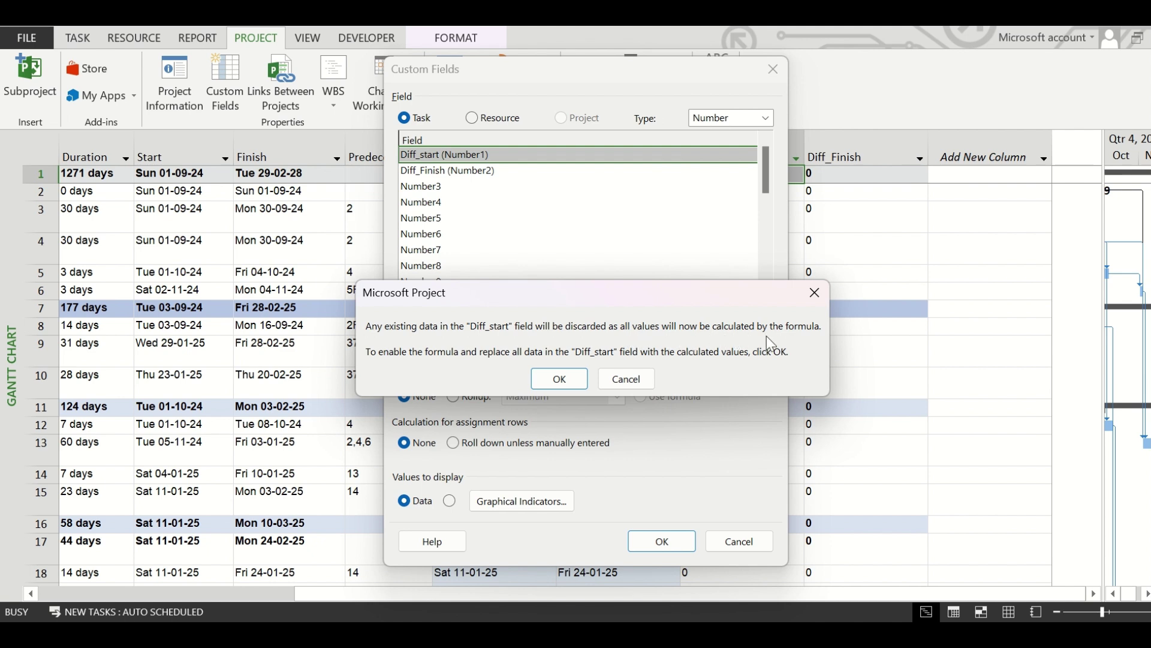
pyautogui.click(572, 379)
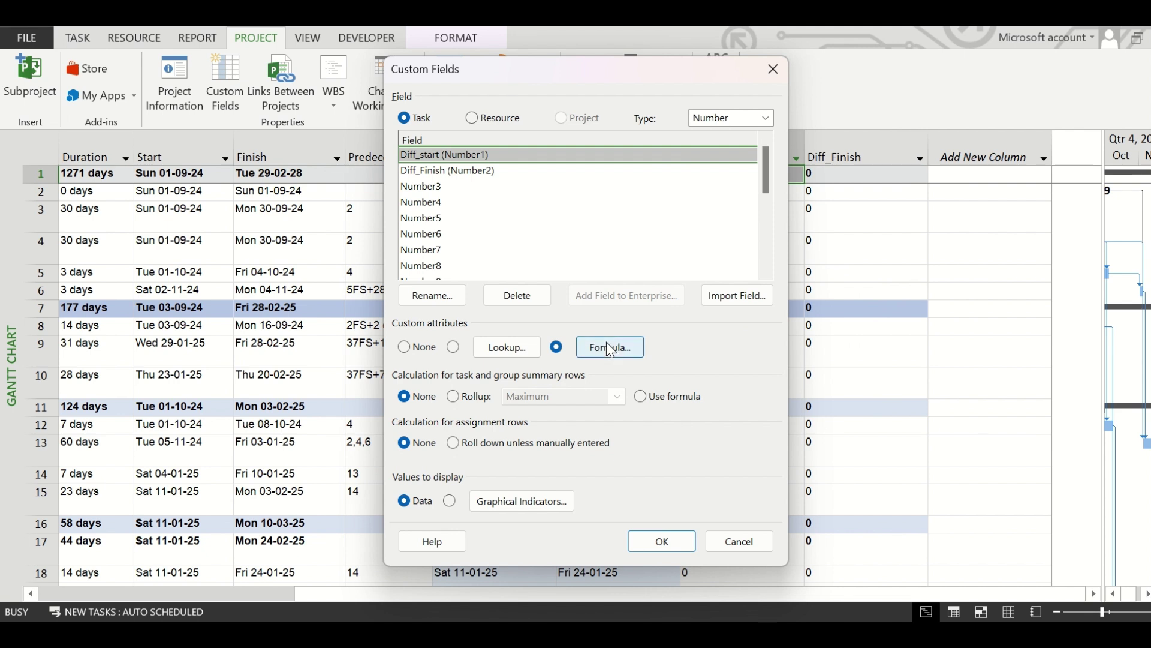
pyautogui.click(610, 348)
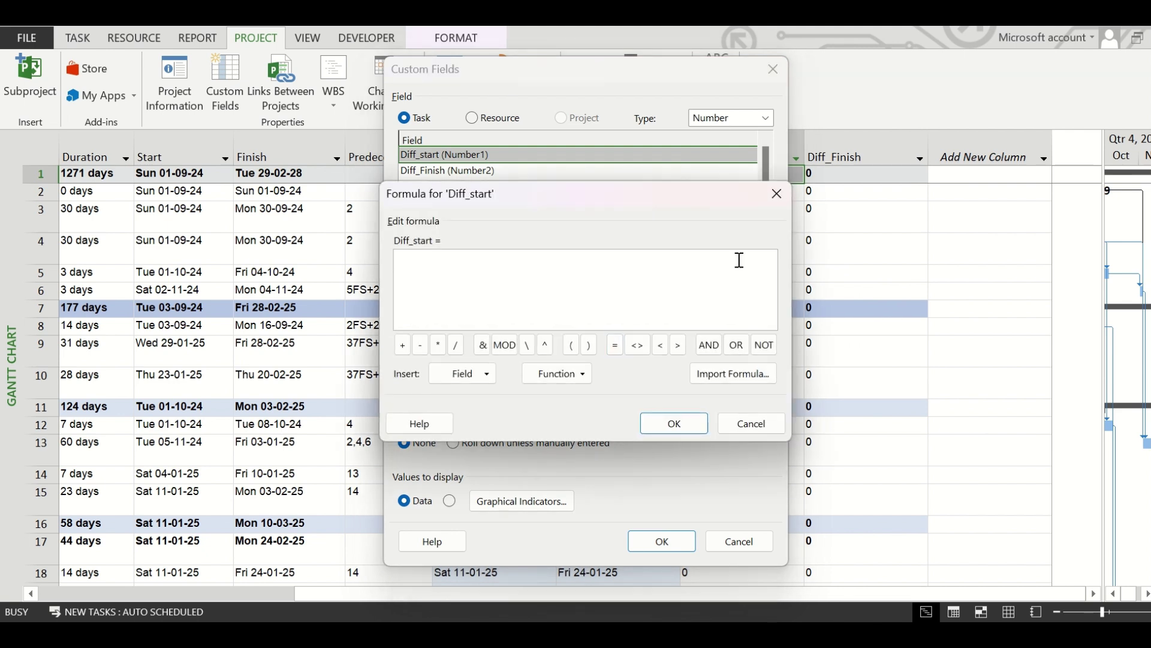
pyautogui.click(556, 373)
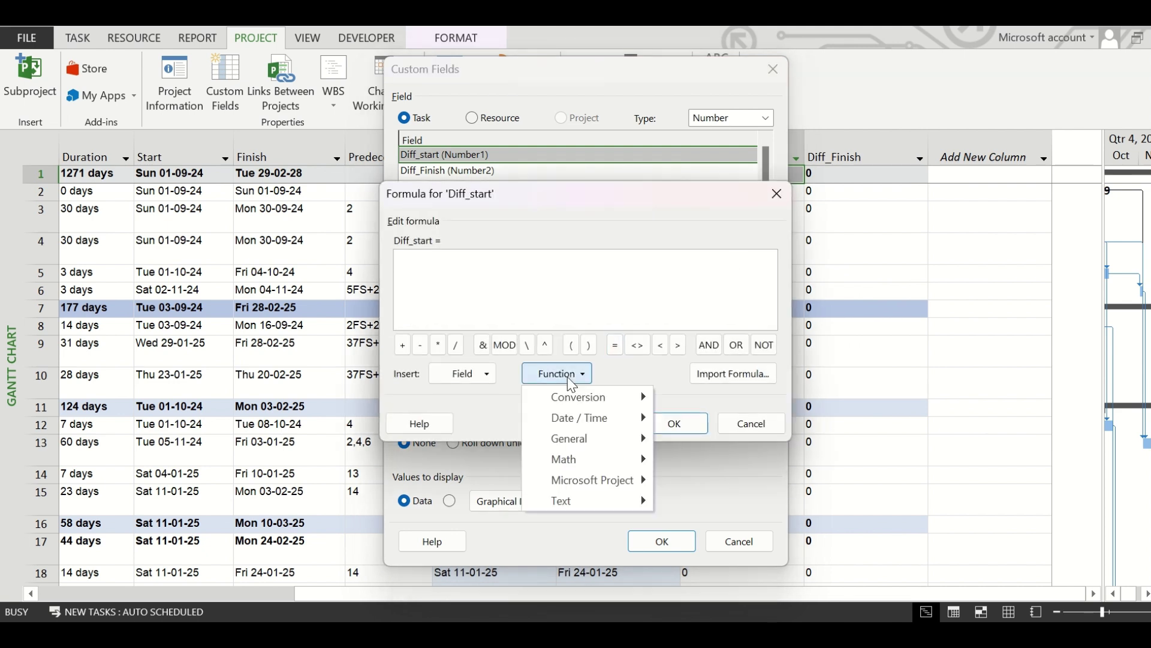
pyautogui.moveTo(582, 419)
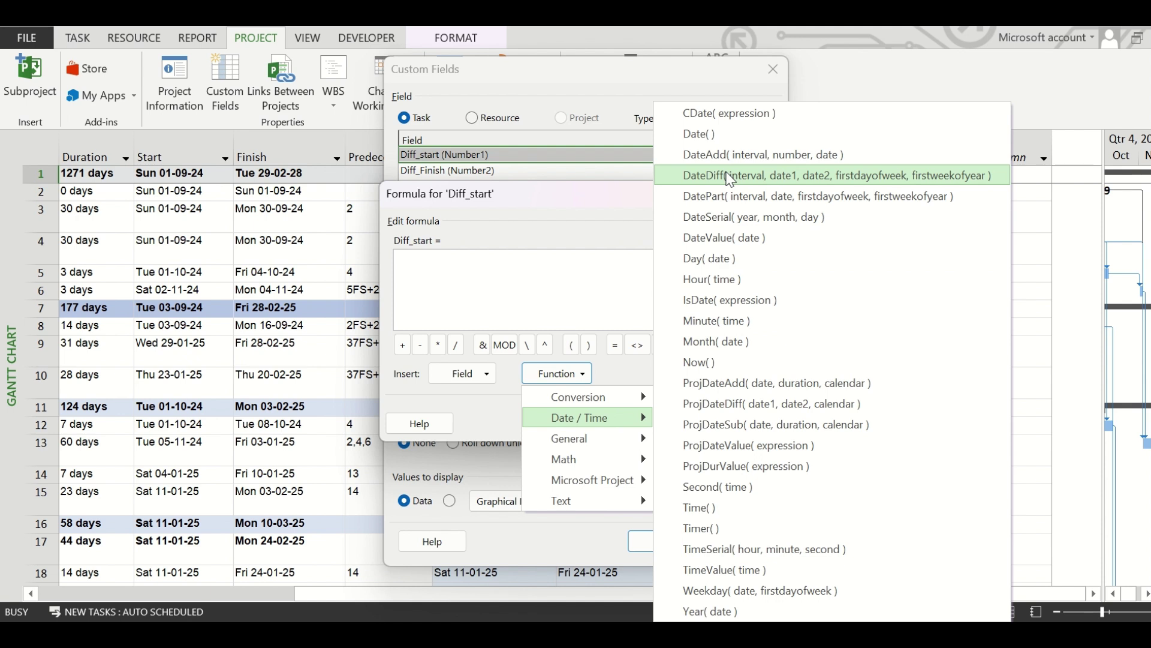
pyautogui.click(833, 181)
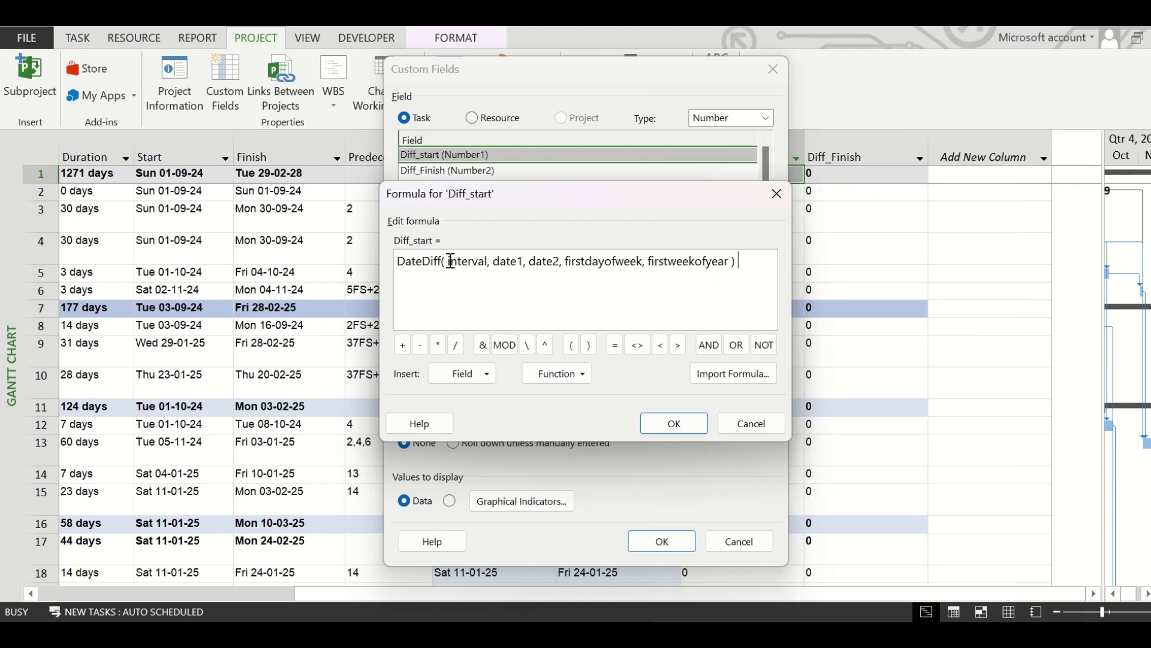
# Step: Set the DateDiff interval to "d" and the first date to [Start]
pyautogui.moveTo(449, 261); pyautogui.dragTo(736, 260)
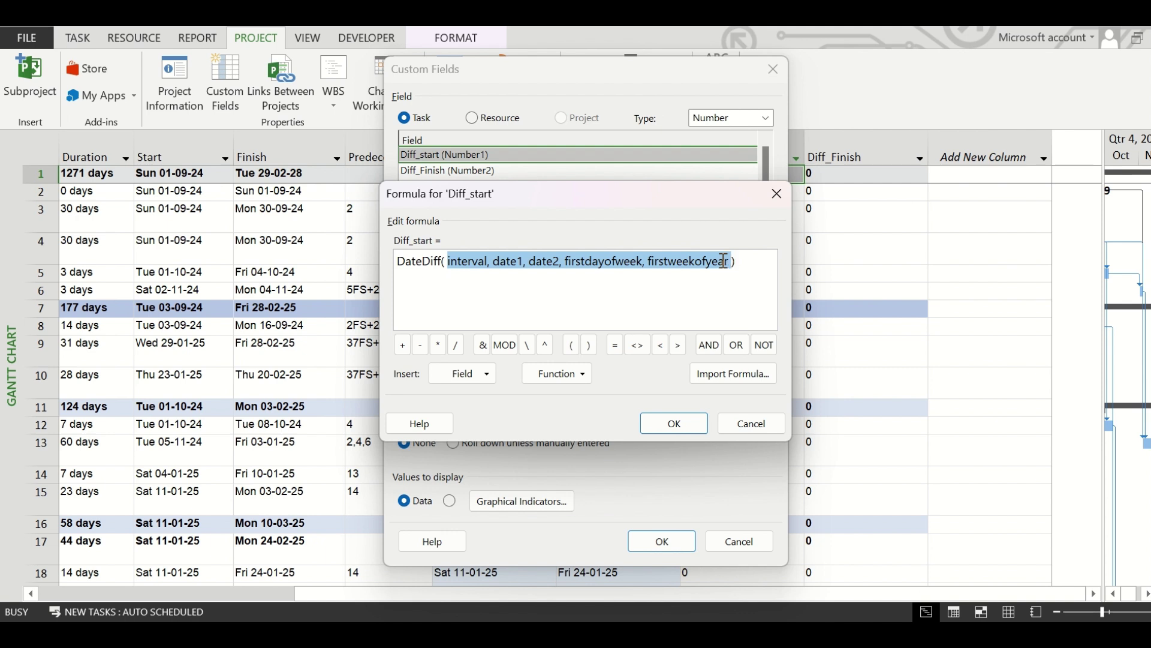
pyautogui.click(466, 320)
pyautogui.doubleClick(460, 259)
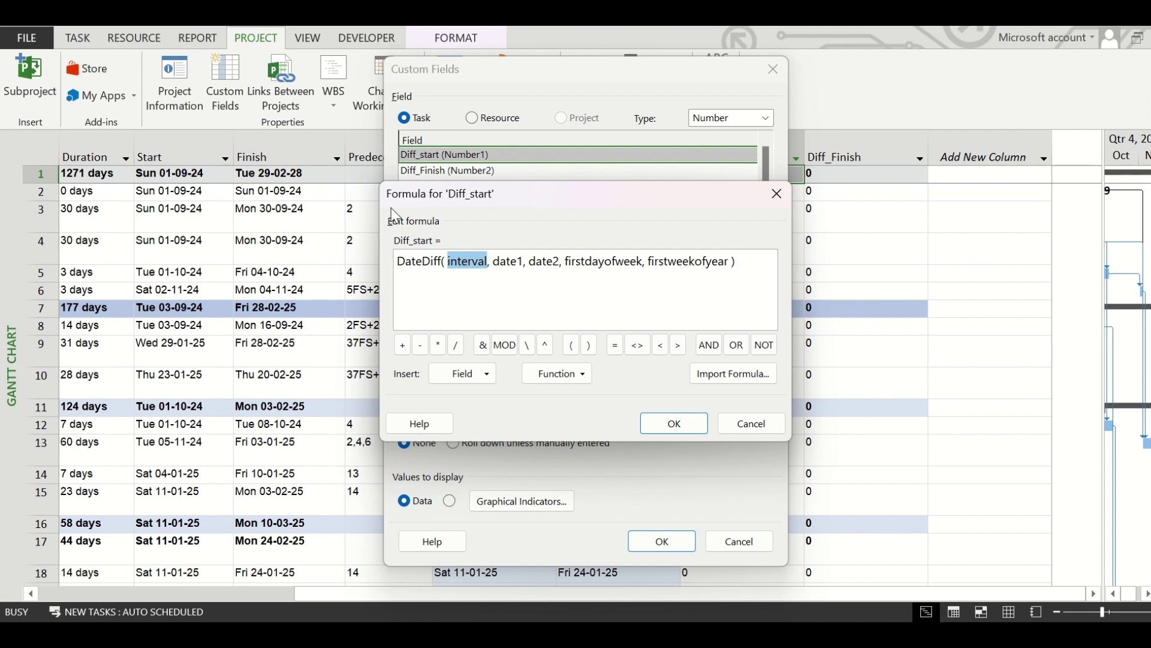
pyautogui.write('"d"')
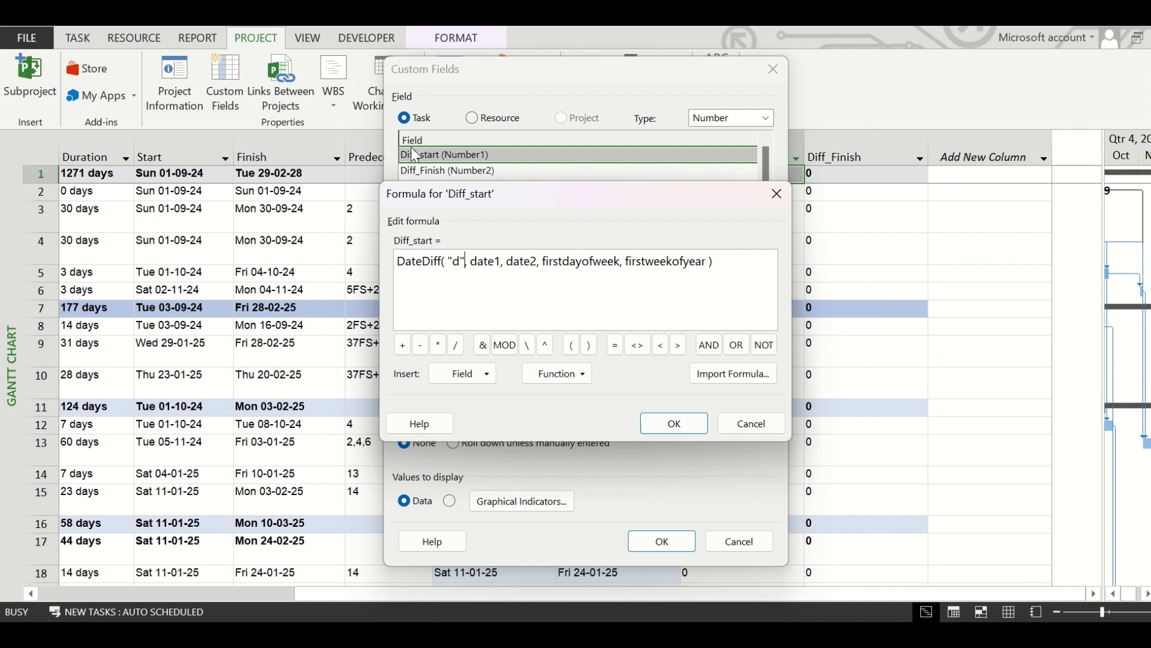
pyautogui.doubleClick(484, 262)
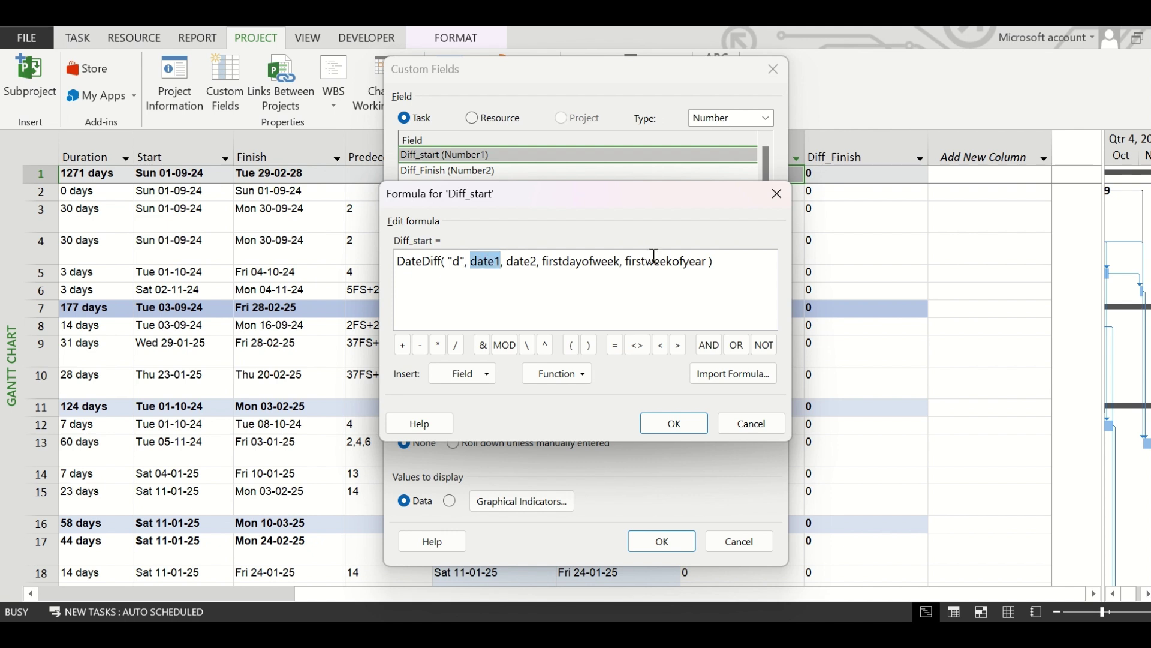
pyautogui.click(481, 378)
pyautogui.moveTo(492, 426)
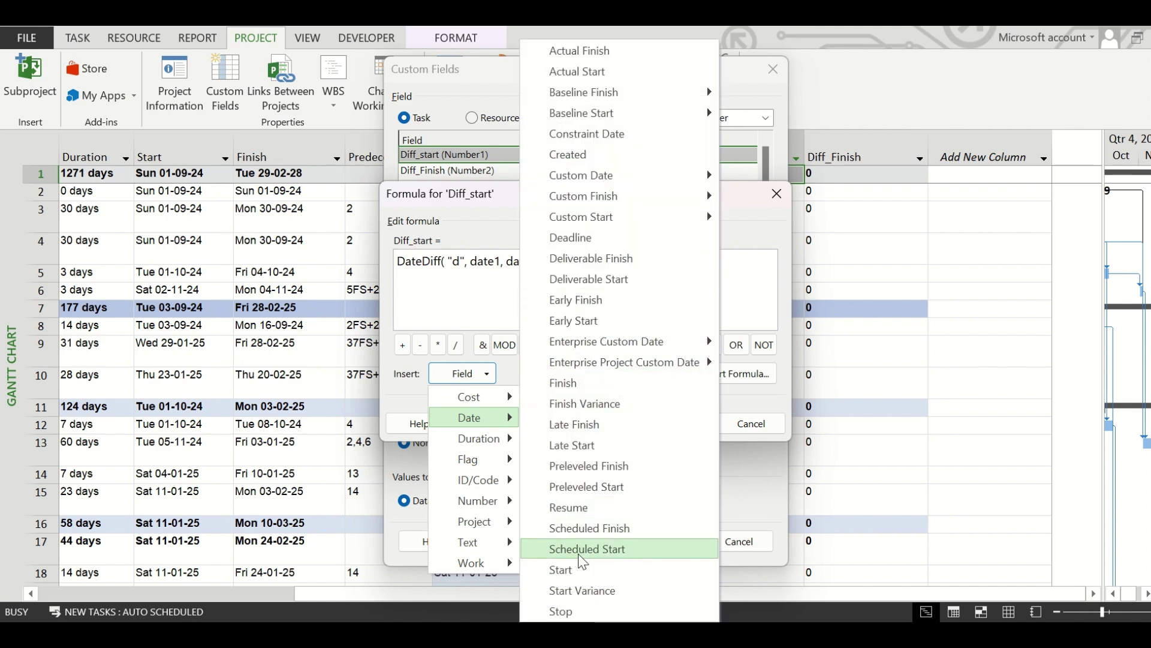
pyautogui.click(574, 570)
# Step: Use [Date1] as the second date and confirm DateDiff("d", [Start], [Date1])
pyautogui.doubleClick(525, 262)
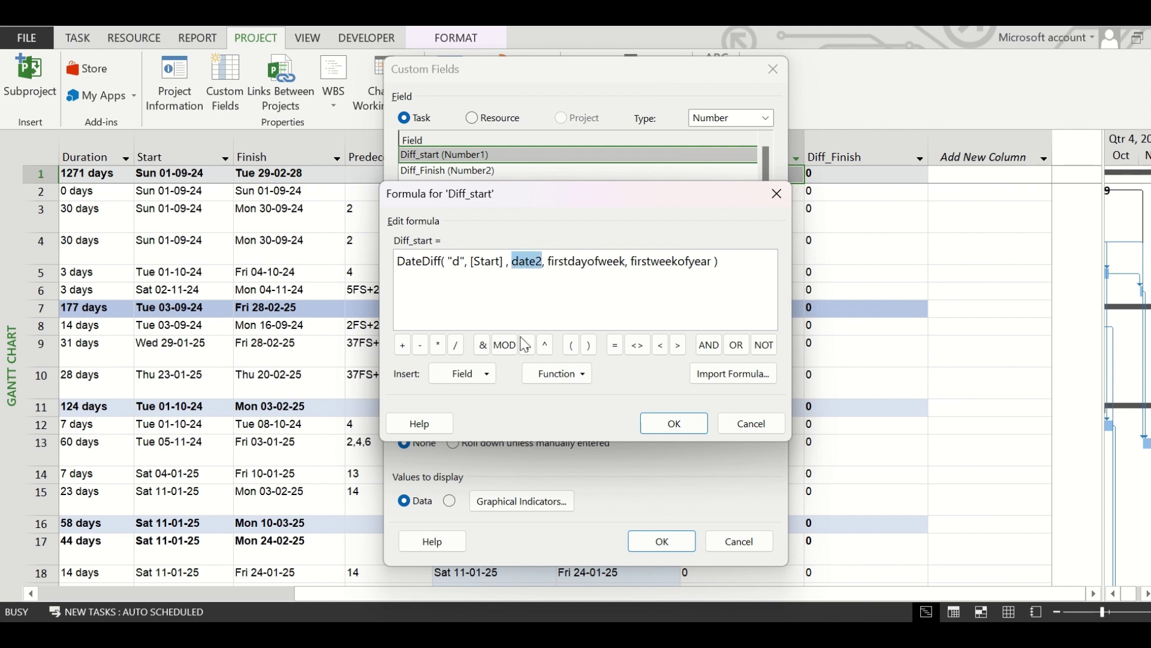
pyautogui.click(472, 379)
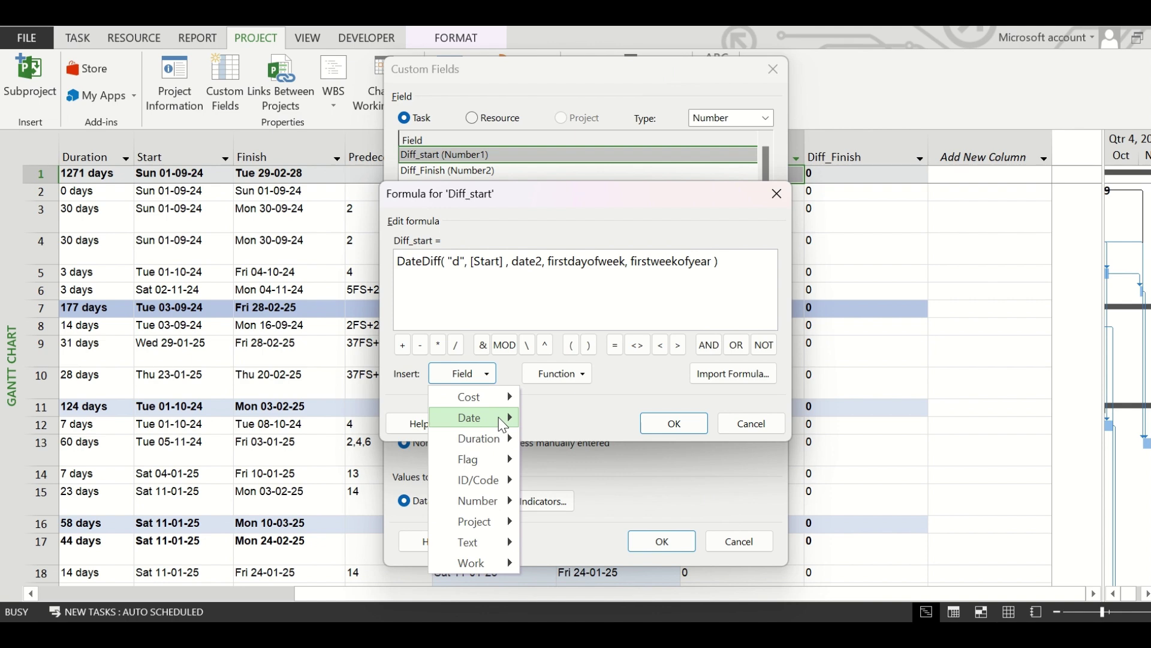
pyautogui.moveTo(501, 420)
pyautogui.moveTo(605, 178)
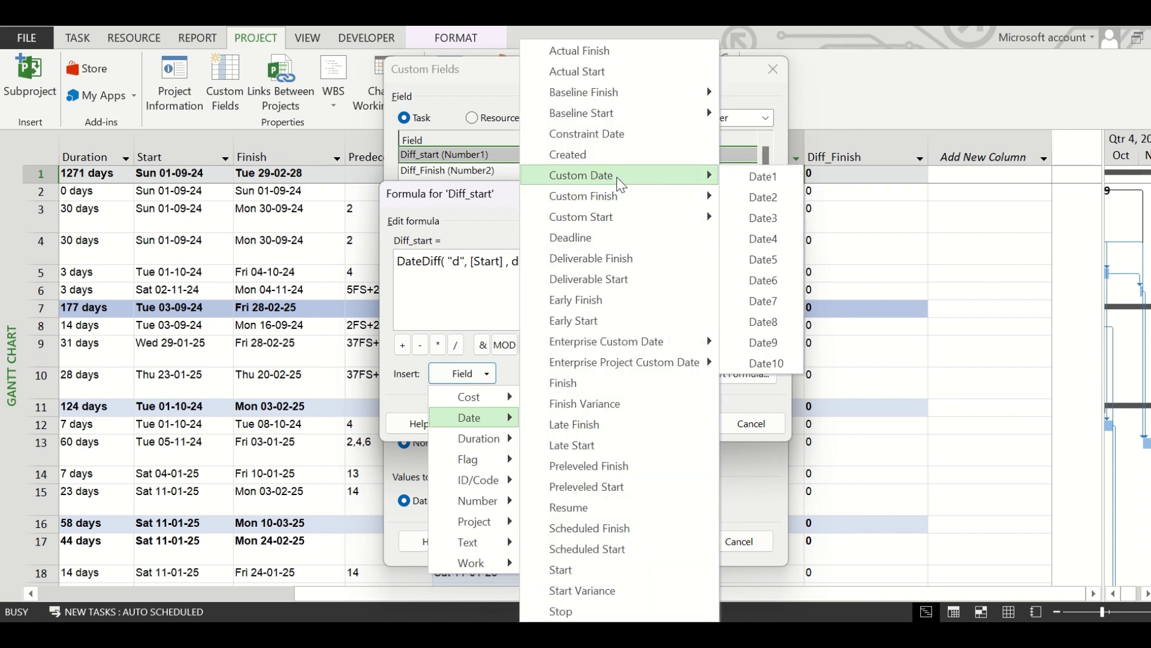
pyautogui.click(760, 177)
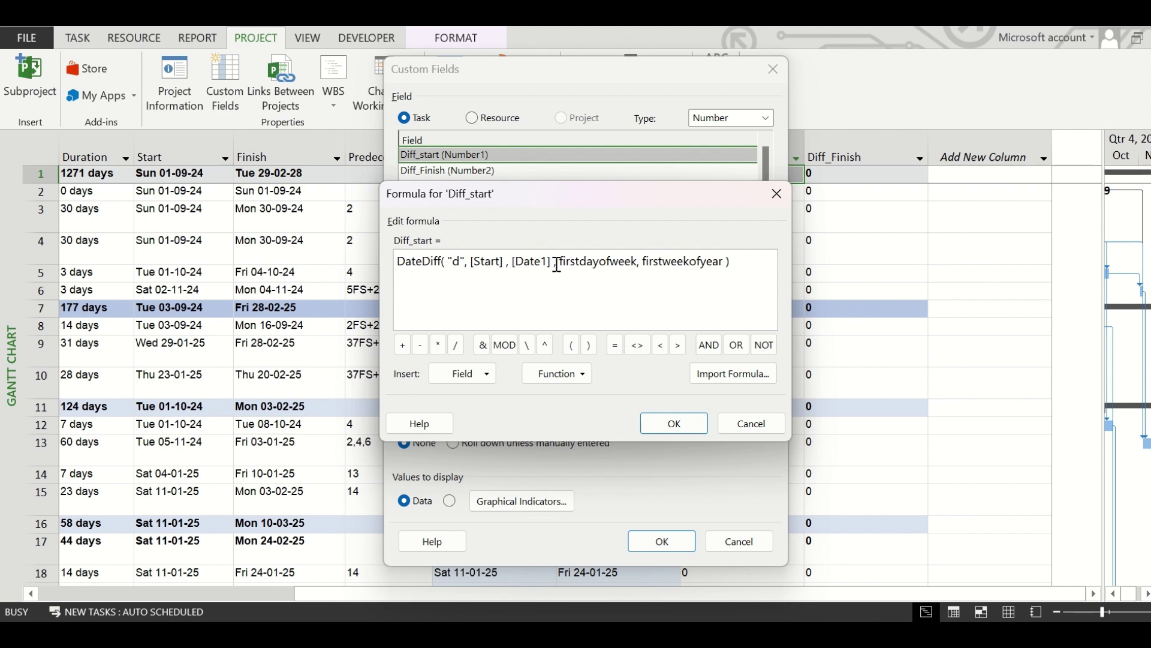
pyautogui.write(')')
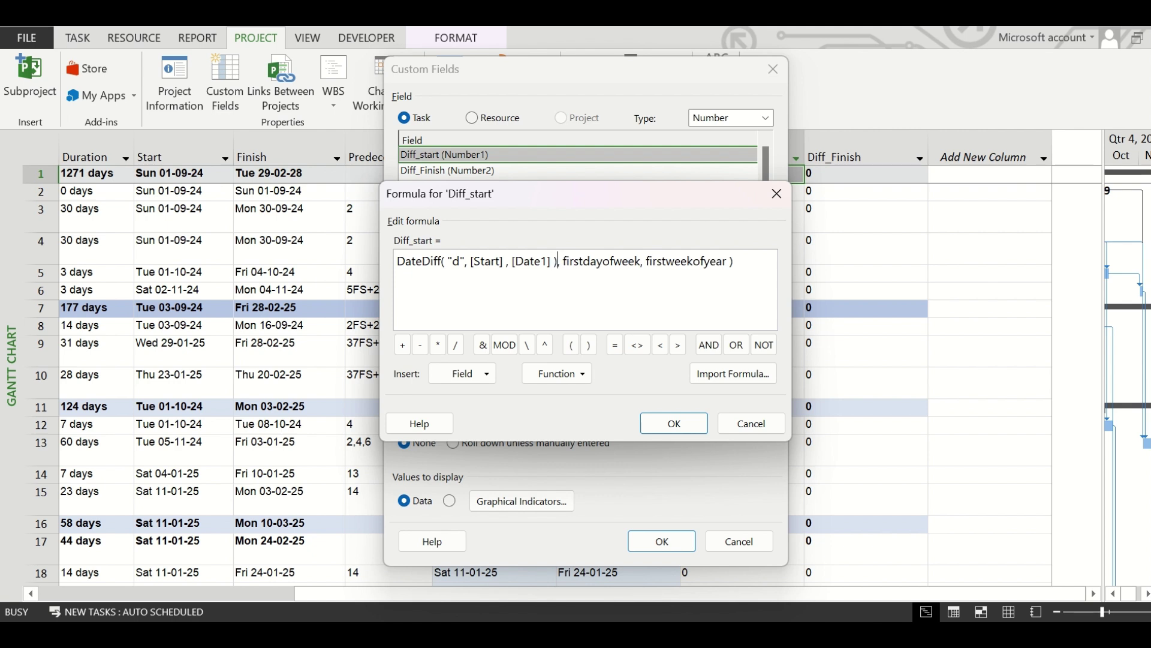
pyautogui.press('Delete')
pyautogui.press('Delete')
pyautogui.press('Delete')
pyautogui.press('Delete')
pyautogui.press('Delete')
pyautogui.press('Delete')
pyautogui.press('Delete')
pyautogui.press('Delete')
pyautogui.press('Delete')
pyautogui.press('Delete')
pyautogui.press('Delete')
pyautogui.press('Delete')
pyautogui.press('Delete')
pyautogui.press('Delete')
pyautogui.press('Delete')
pyautogui.press('Delete')
pyautogui.press('Delete')
pyautogui.press('Delete')
pyautogui.press('Delete')
pyautogui.press('Delete')
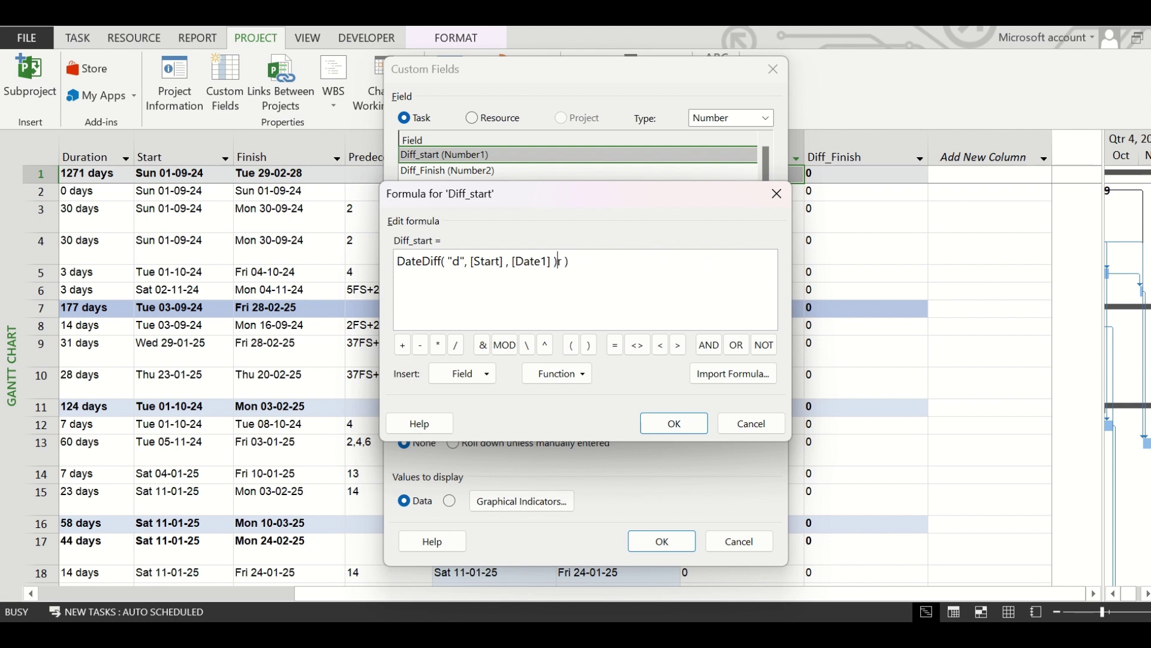
pyautogui.click(675, 423)
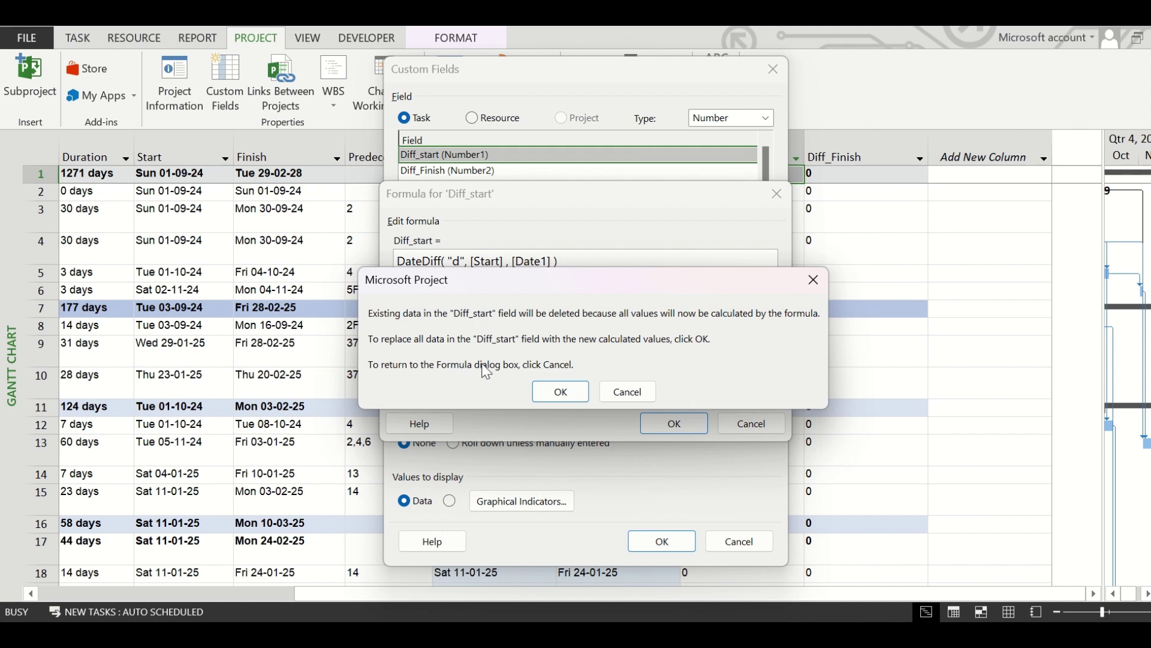
pyautogui.click(558, 394)
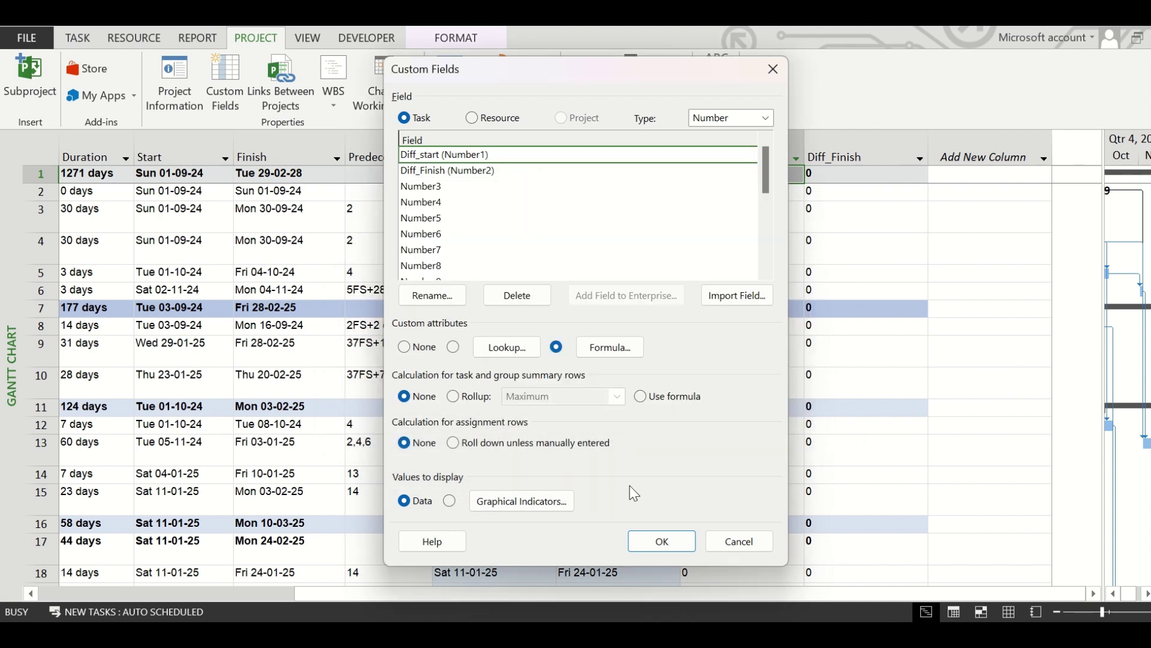
# Step: Switch Diff_Finish to a formula and insert the DateDiff function template
pyautogui.click(466, 170)
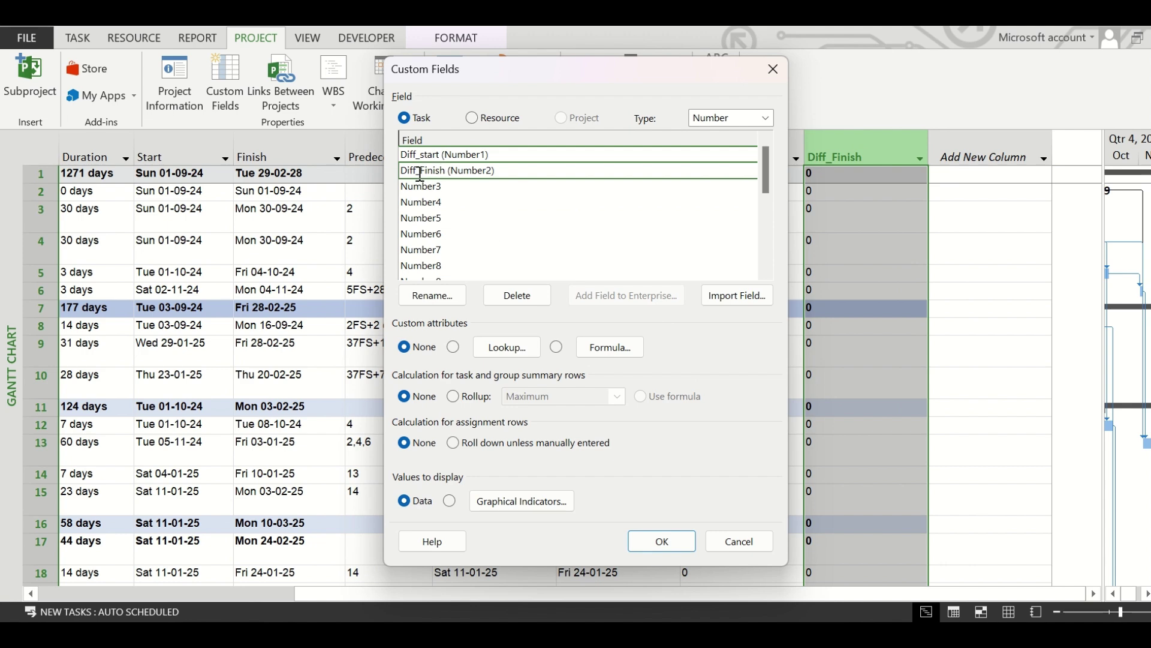
pyautogui.click(556, 348)
pyautogui.click(566, 379)
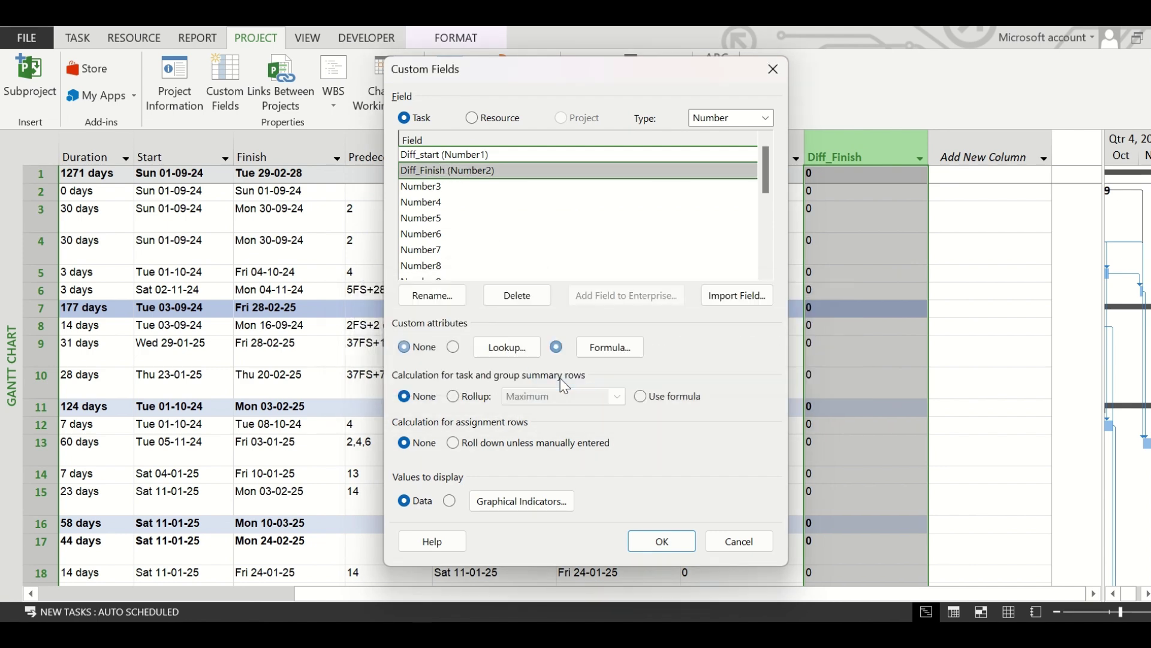
pyautogui.click(608, 347)
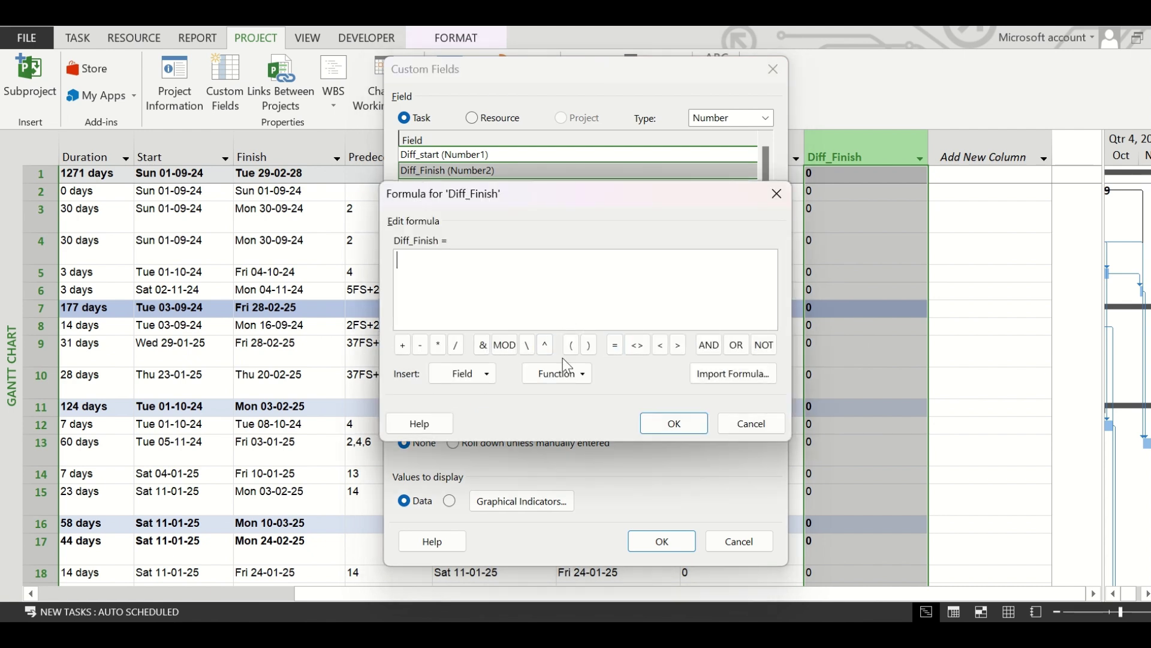
pyautogui.click(557, 373)
pyautogui.moveTo(613, 420)
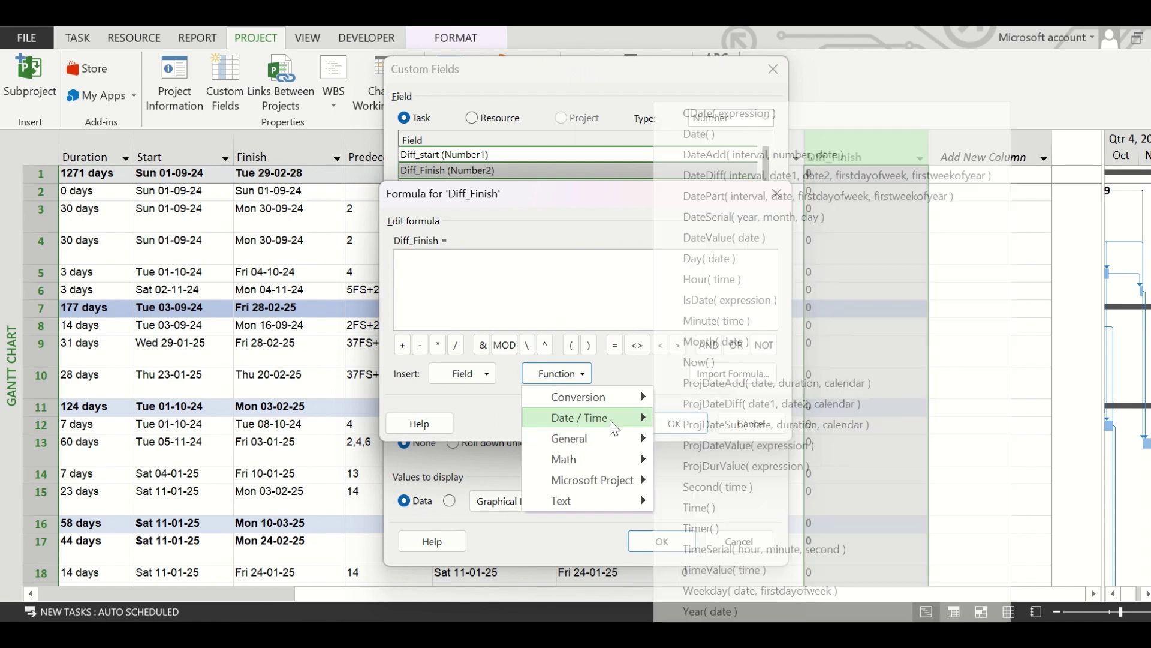
pyautogui.click(744, 180)
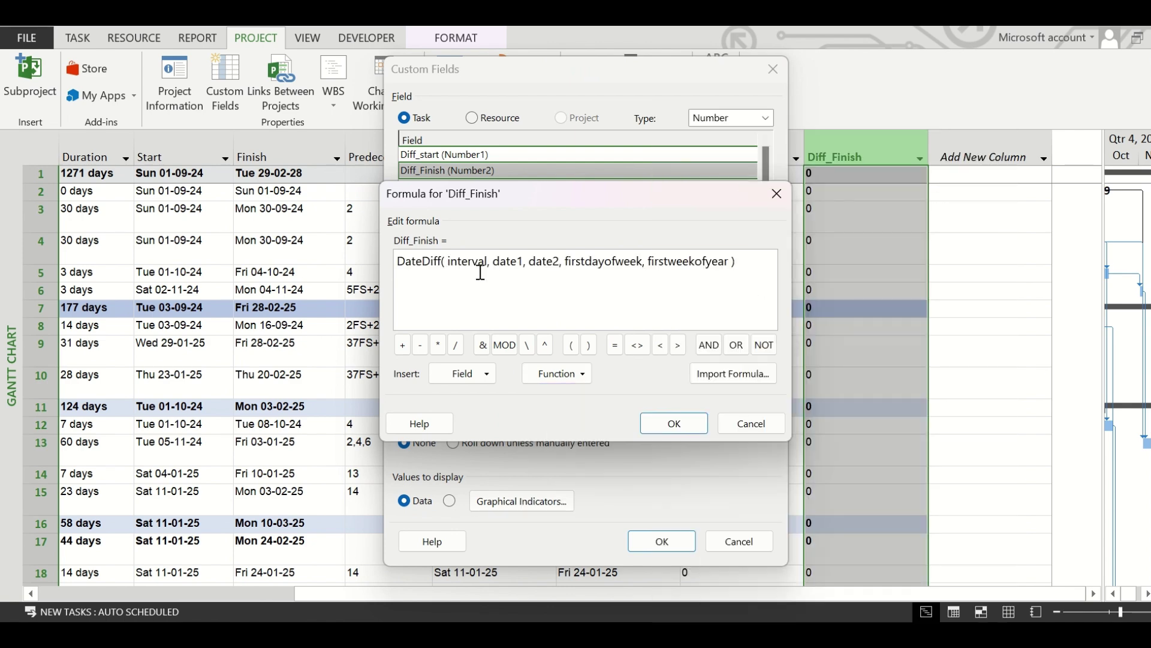
# Step: Set the DateDiff interval to "d" and the first date to [Finish]
pyautogui.doubleClick(456, 258)
pyautogui.write('"d"')
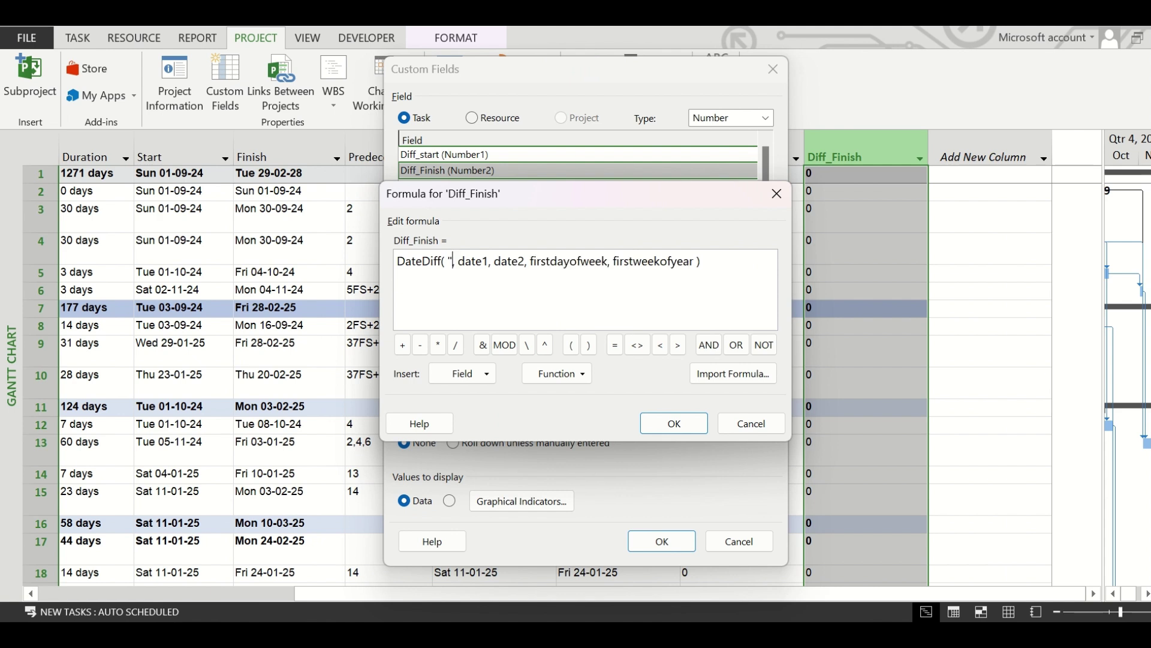
pyautogui.doubleClick(484, 262)
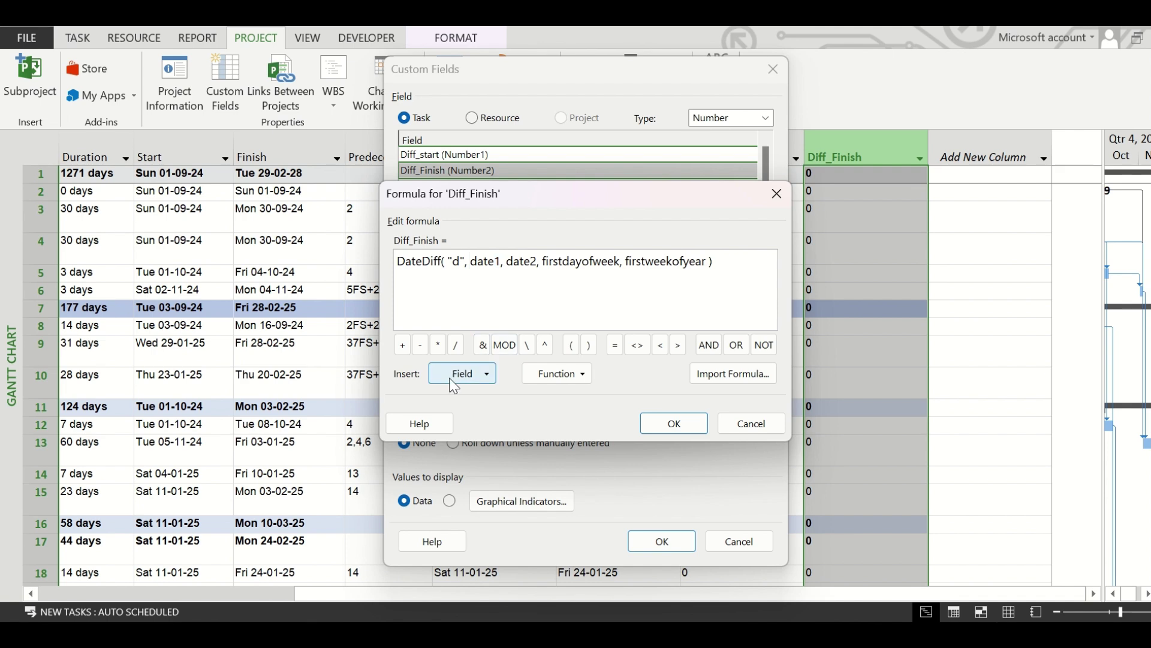
pyautogui.click(468, 370)
pyautogui.moveTo(480, 418)
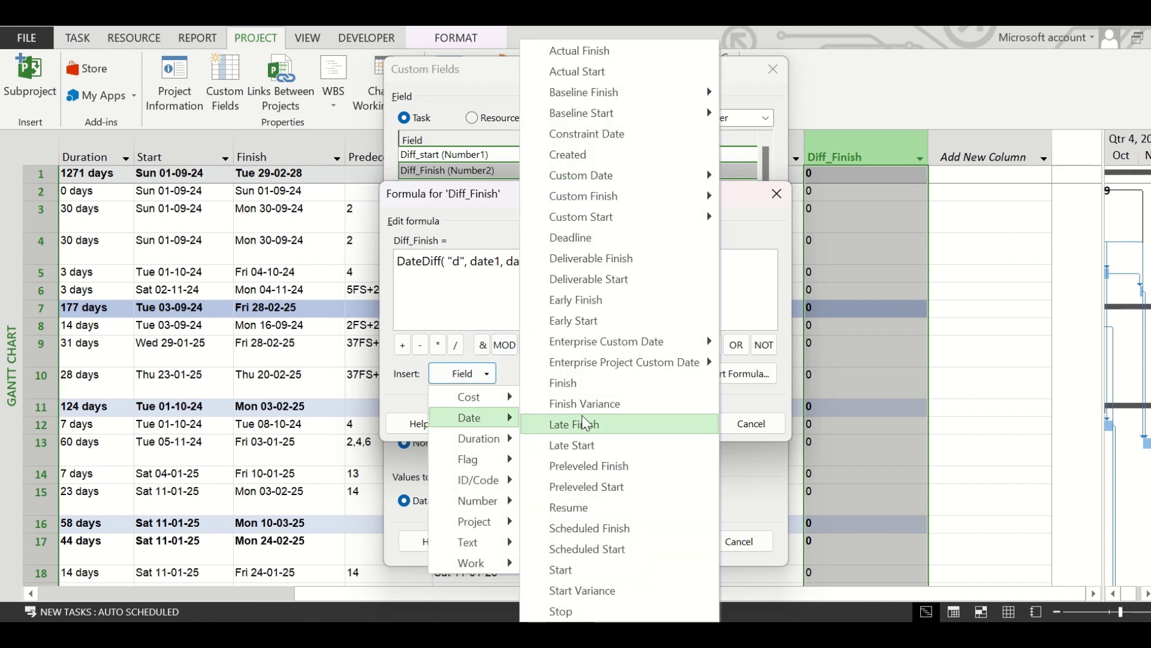
pyautogui.click(560, 383)
# Step: Use [Date2] as the second date and confirm DateDiff("d", [Finish], [Date2])
pyautogui.doubleClick(535, 265)
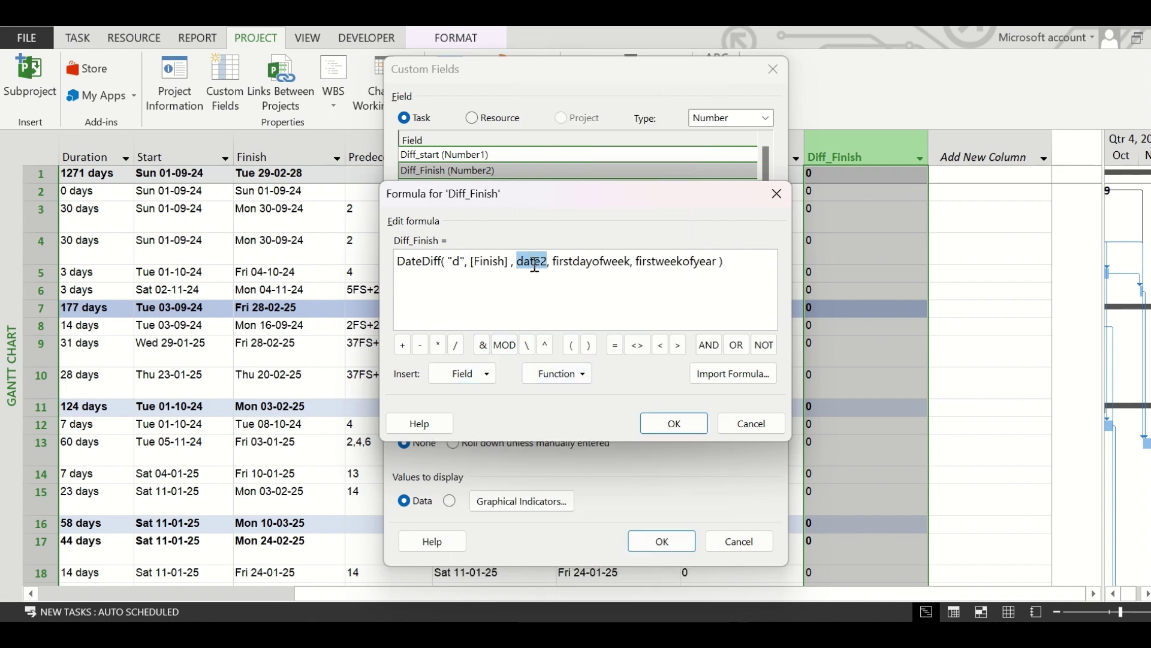
pyautogui.click(464, 373)
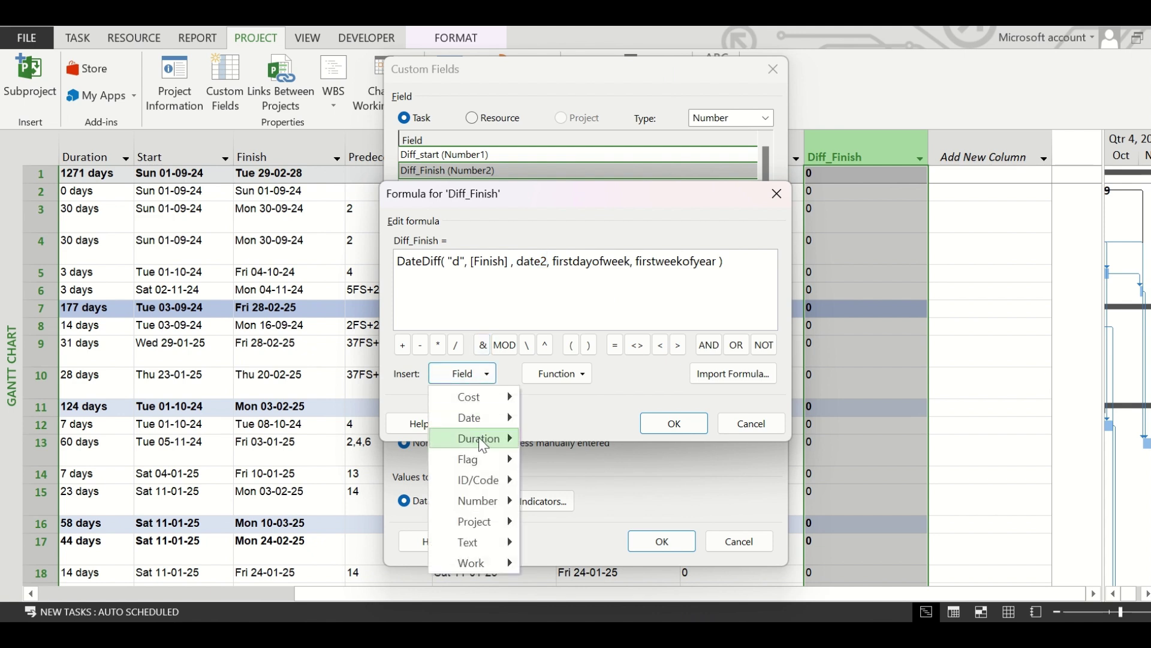
pyautogui.moveTo(492, 431)
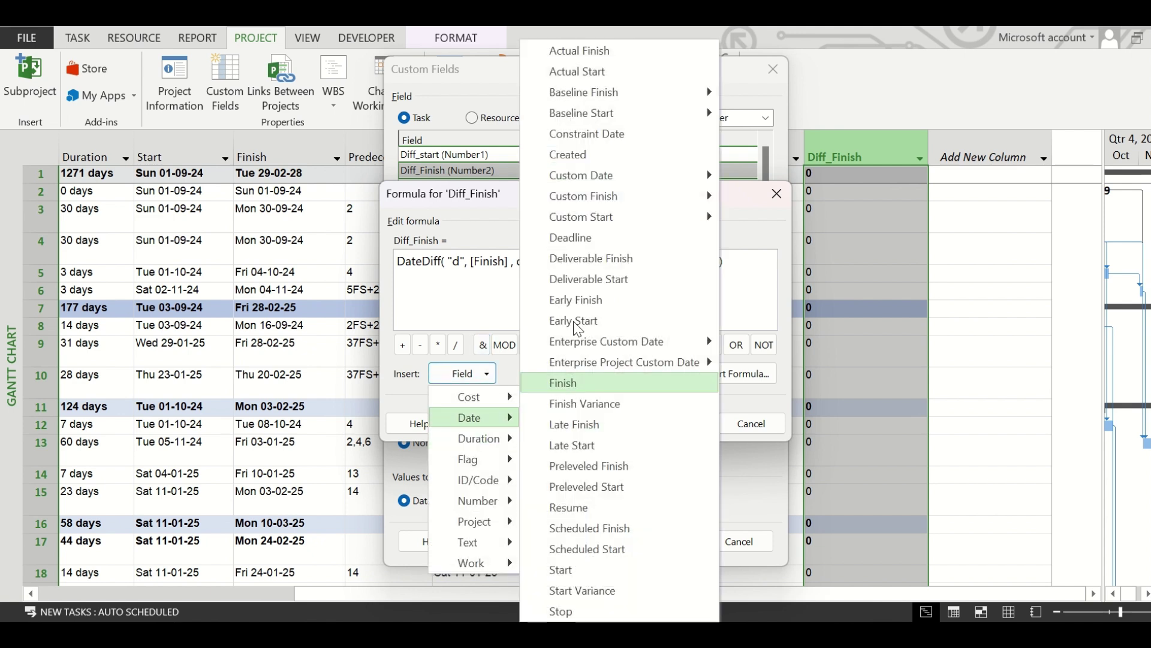
pyautogui.moveTo(623, 175)
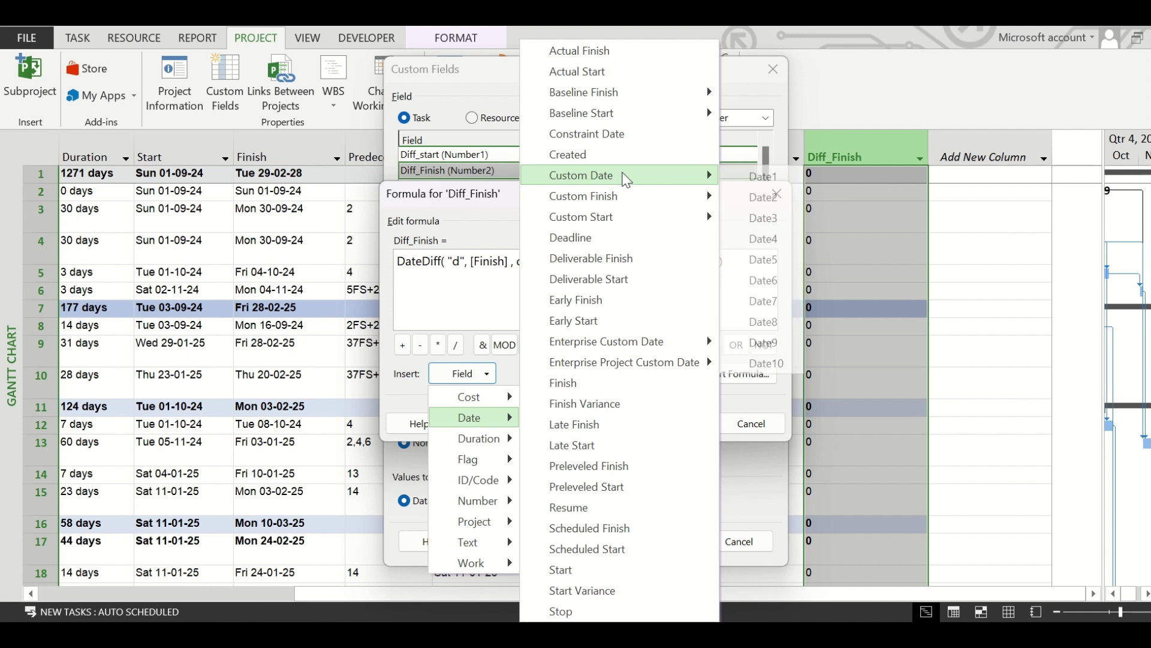
pyautogui.click(746, 198)
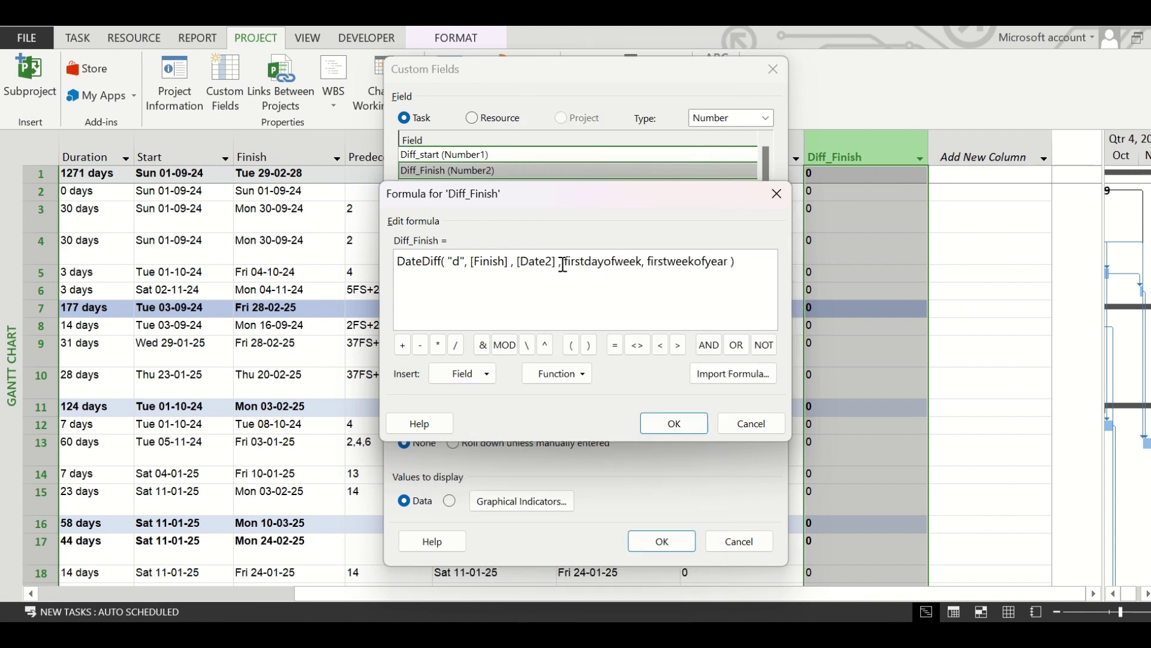
pyautogui.moveTo(596, 260); pyautogui.dragTo(776, 254)
pyautogui.press('BackSpace')
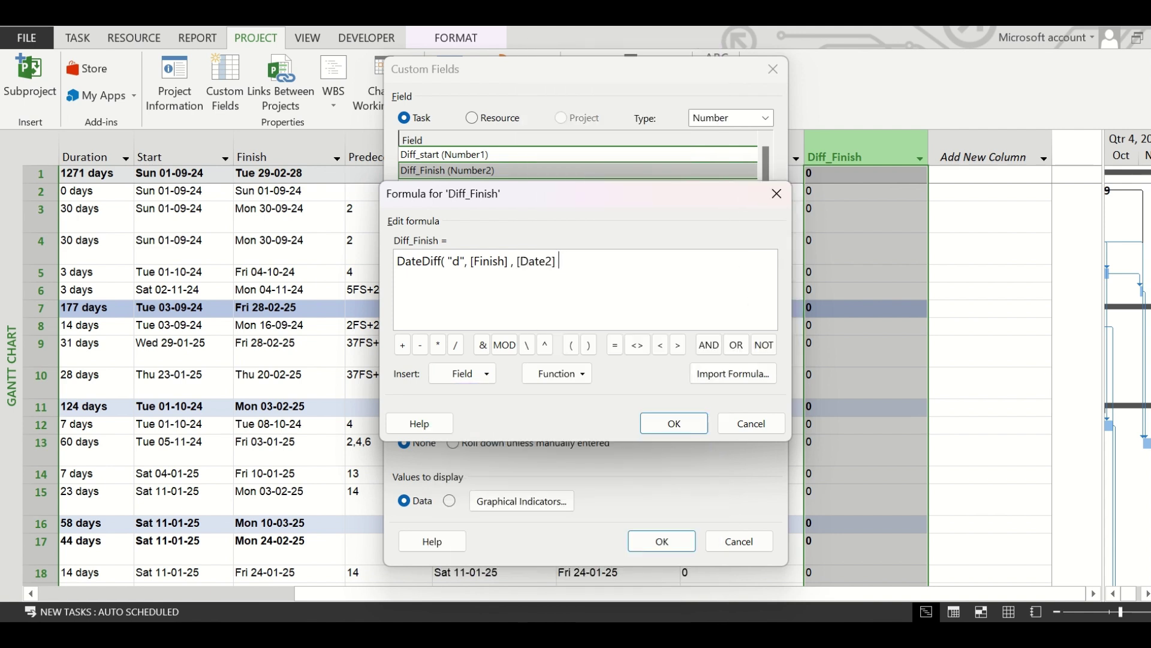
pyautogui.click(690, 424)
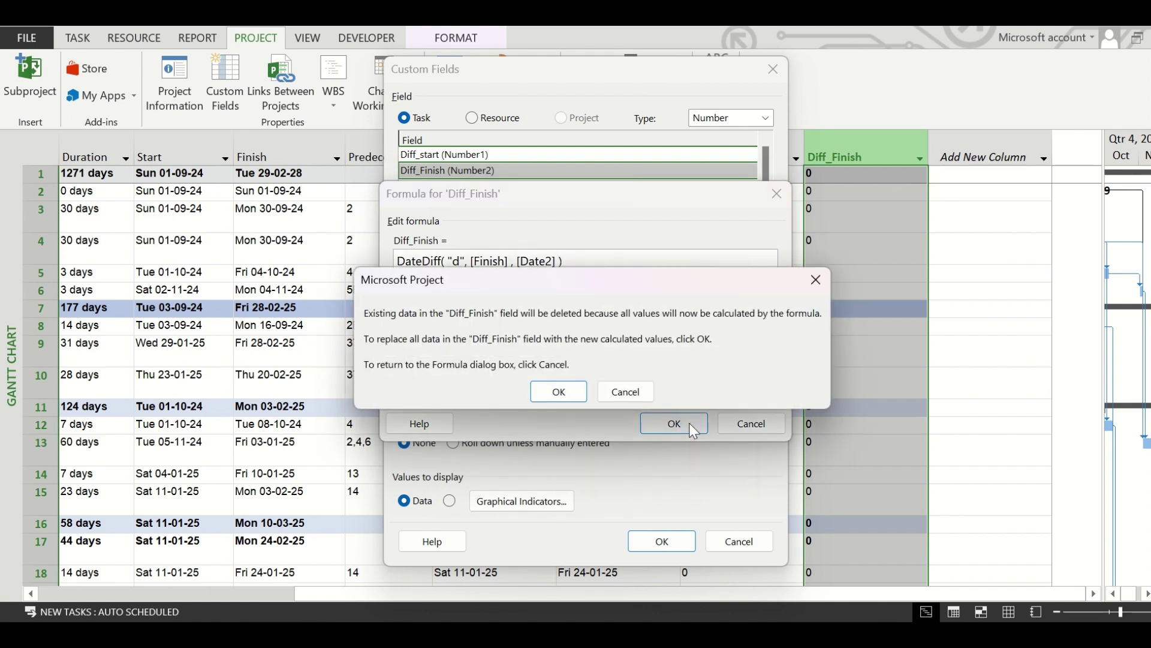
# Step: Accept replacing Diff_Finish values, close Custom Fields, and scroll back to Task Name
pyautogui.click(573, 394)
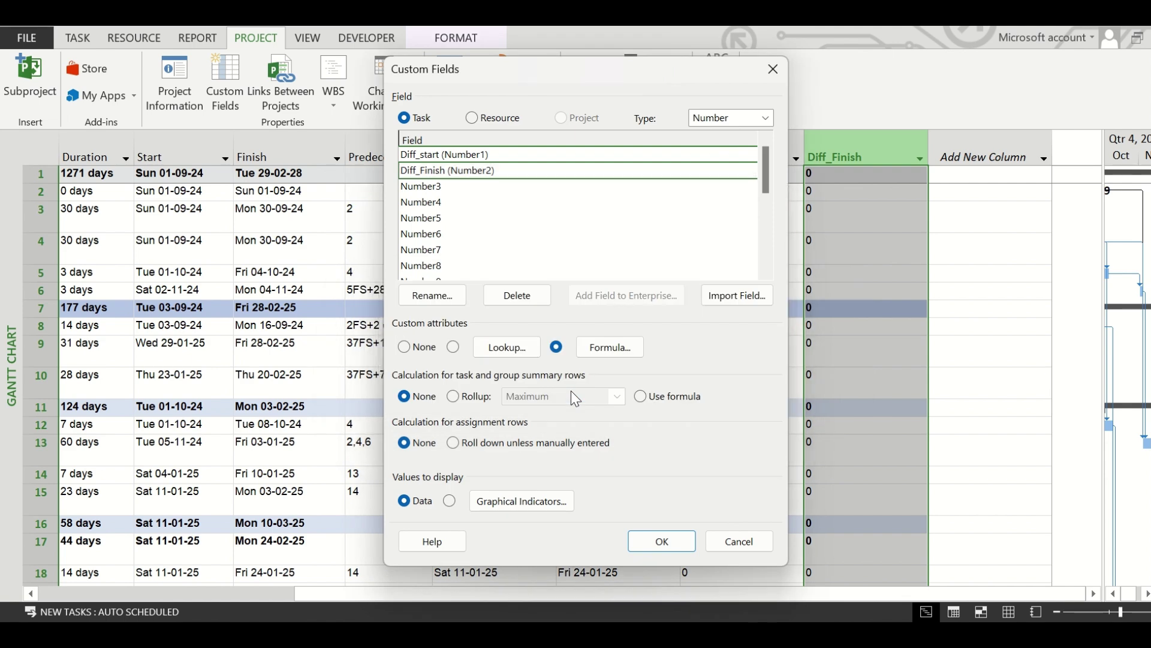
pyautogui.click(672, 546)
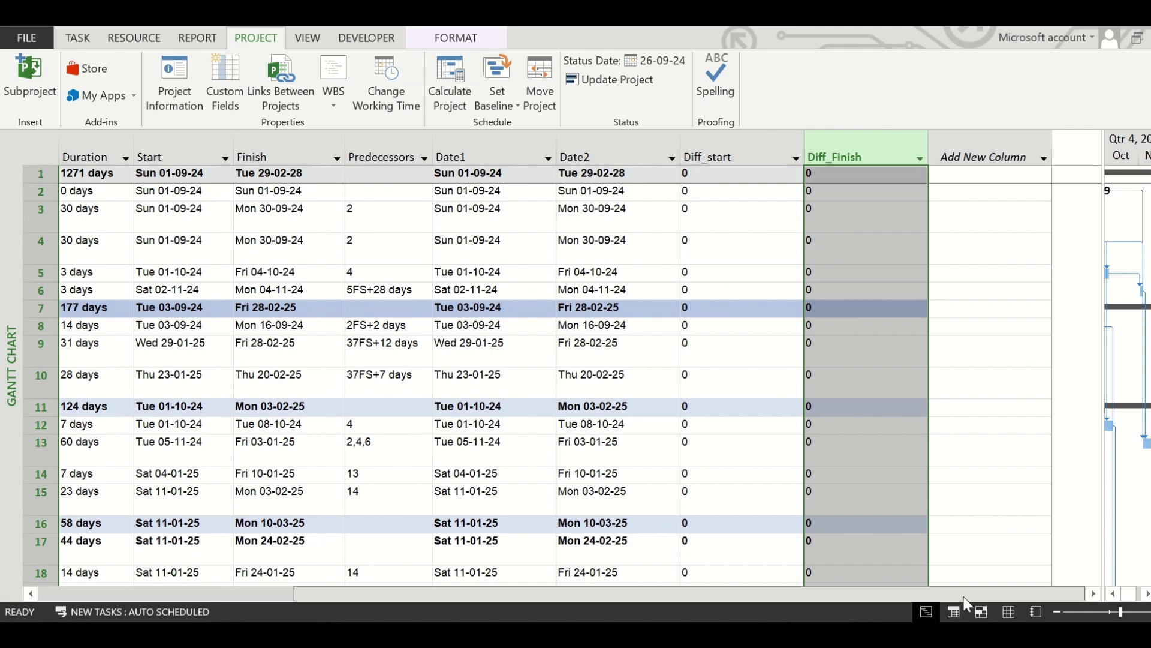
pyautogui.hscroll(-5, 807, 595)
pyautogui.hscroll(-1, 772, 596)
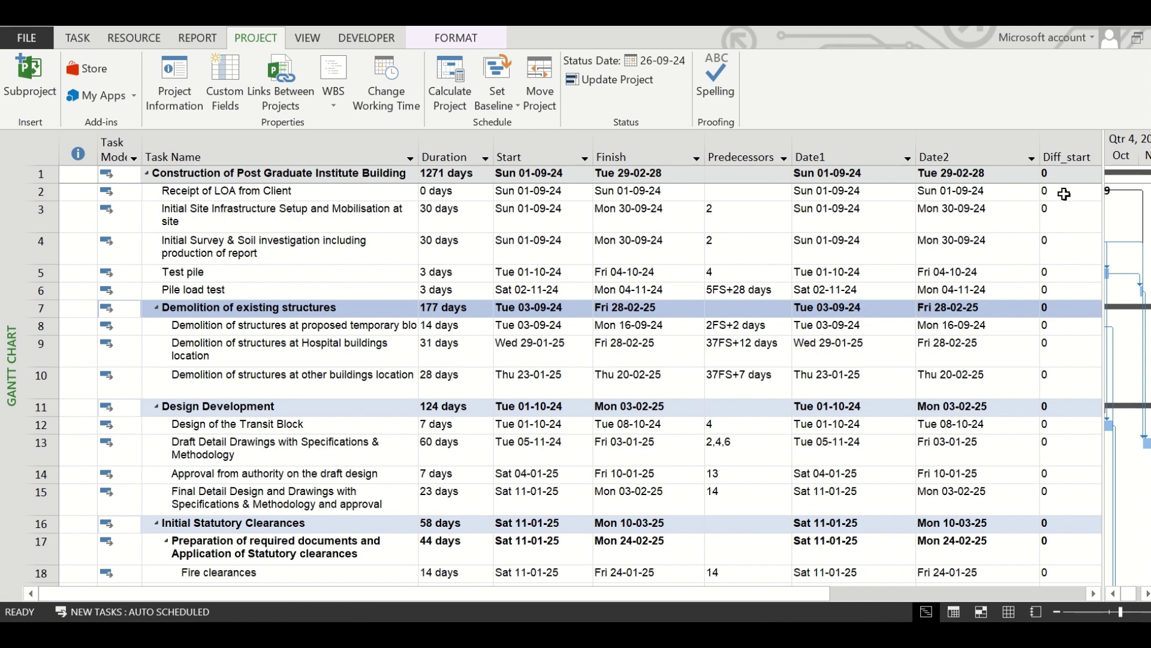
# Step: Hide the Indicators and Task Mode columns so Task Name comes first
pyautogui.moveTo(638, 594)
pyautogui.moveTo(638, 593); pyautogui.dragTo(918, 599)
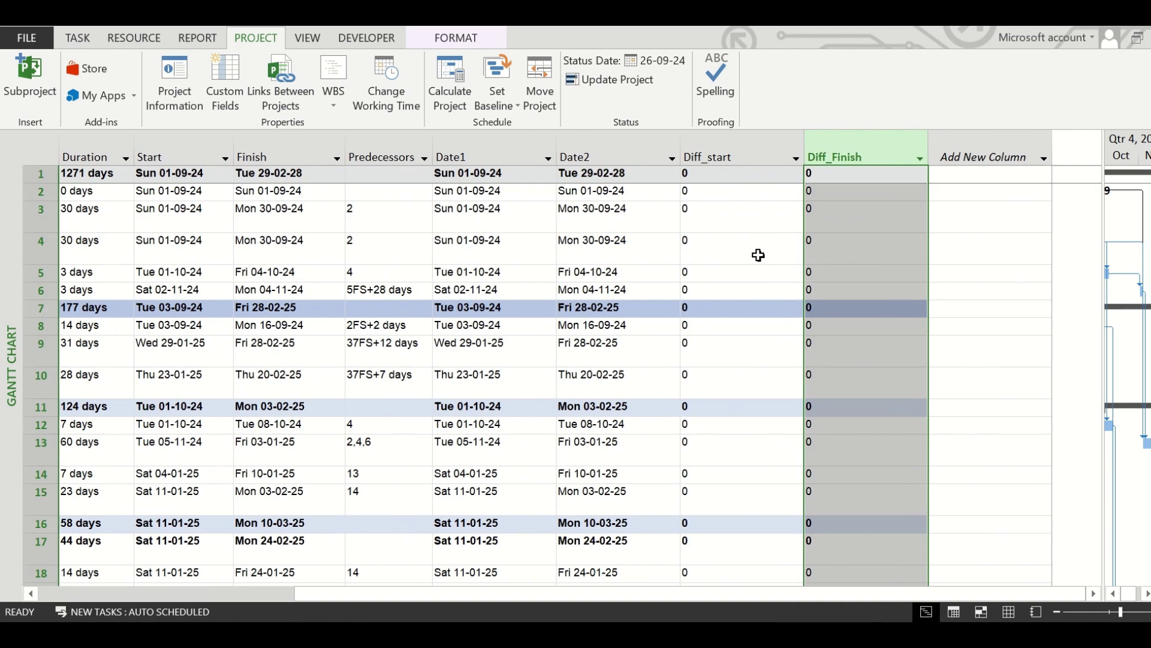
pyautogui.click(742, 274)
pyautogui.moveTo(715, 586); pyautogui.dragTo(90, 594)
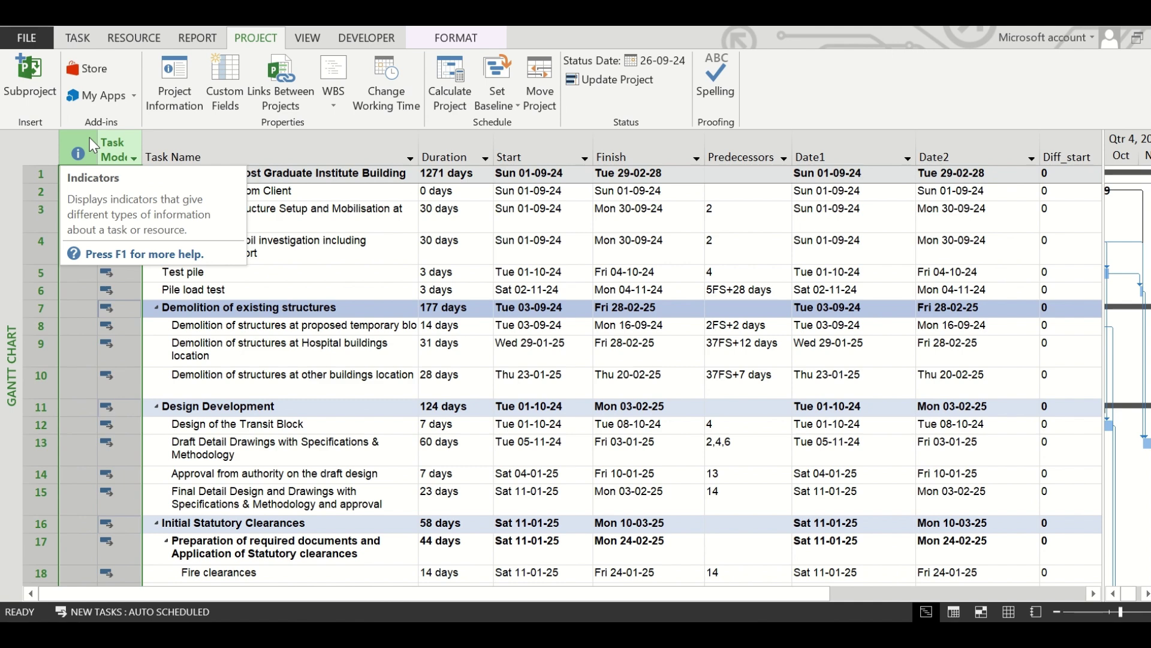
pyautogui.rightClick(89, 138)
pyautogui.click(142, 285)
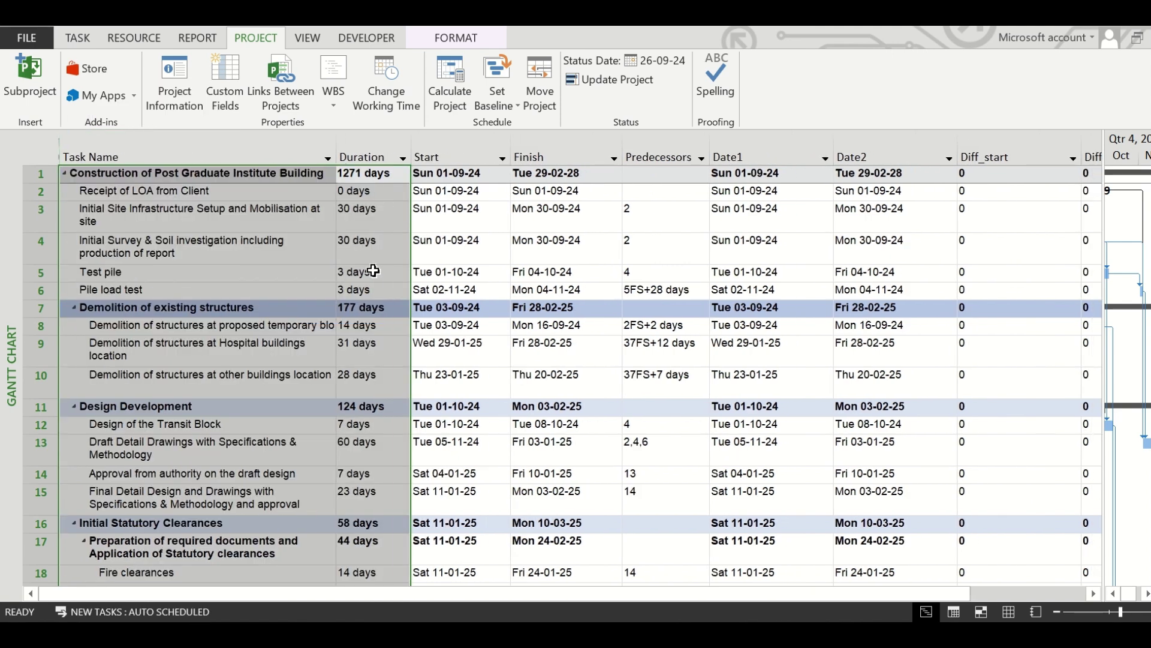
pyautogui.click(830, 271)
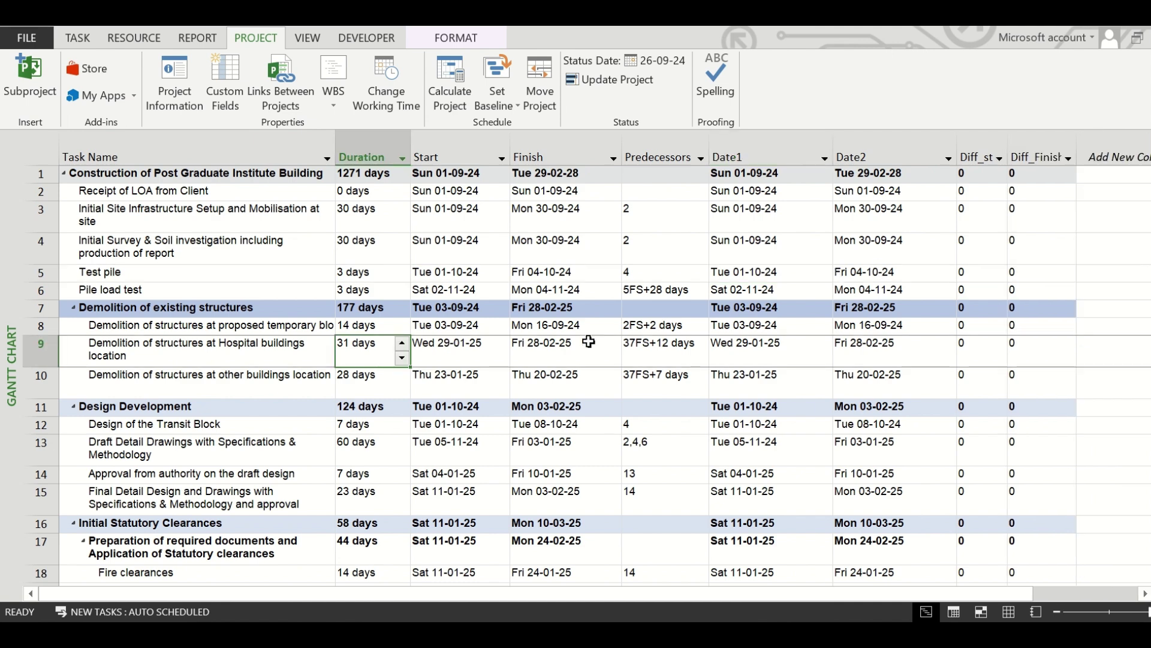
# Step: Set row 9's duration to 20 days and row 10's predecessor to 37FS+10 days
pyautogui.write('20')
pyautogui.press('Return')
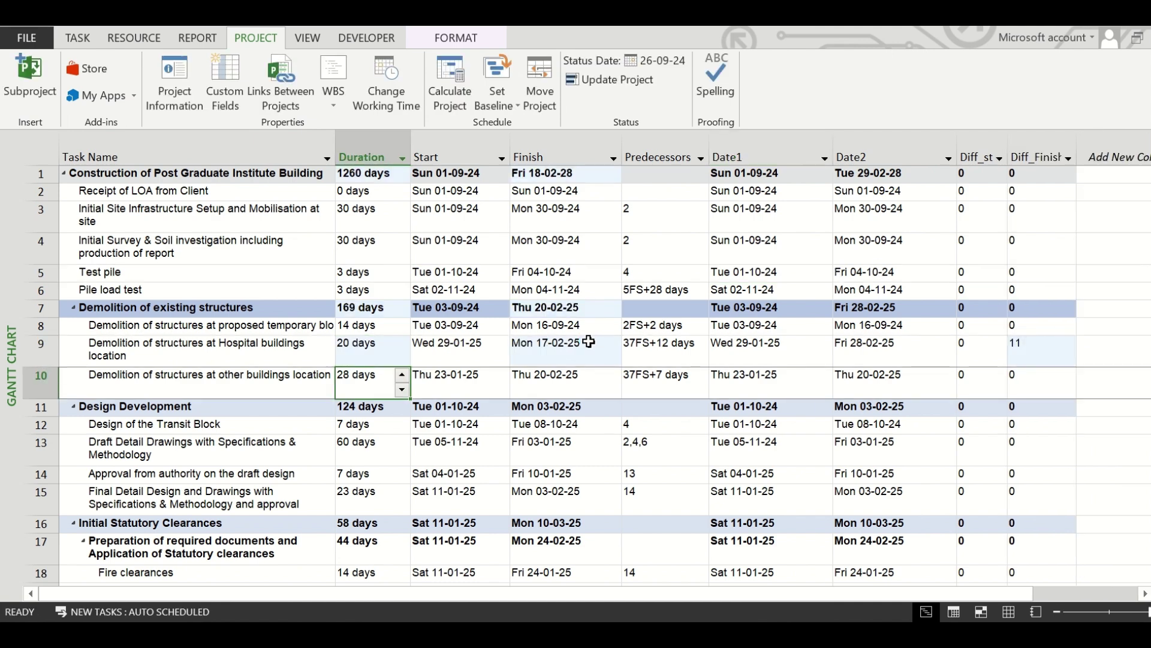
pyautogui.doubleClick(624, 384)
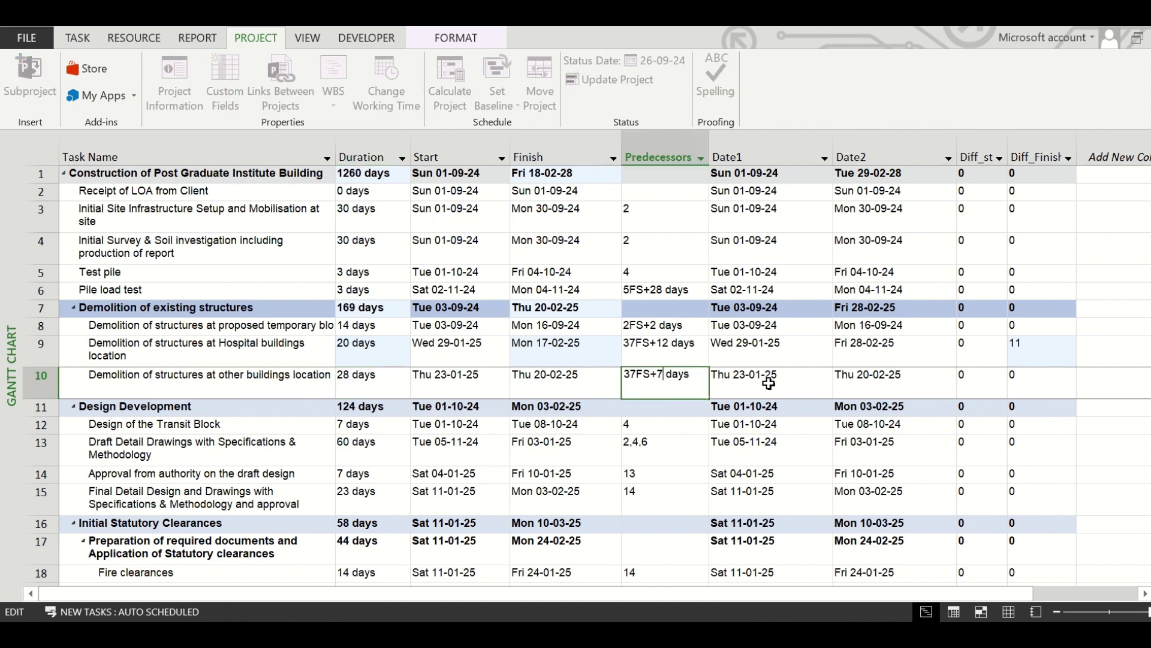
pyautogui.press('BackSpace')
pyautogui.write('10')
pyautogui.press('Return')
# Step: Set row 18's predecessor to 14FS+7 days and check the Demolition summary's Diff_Finish
pyautogui.scroll(-5, 663, 360)
pyautogui.doubleClick(662, 225)
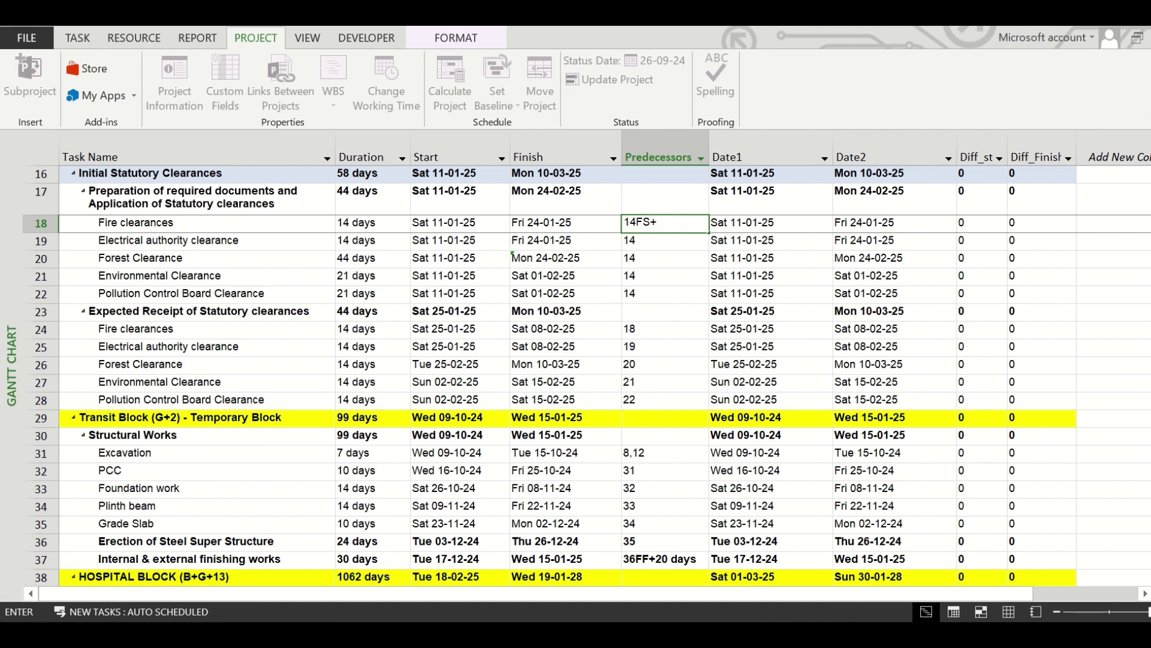
pyautogui.press('Return')
pyautogui.scroll(5, 1030, 355)
pyautogui.click(1042, 307)
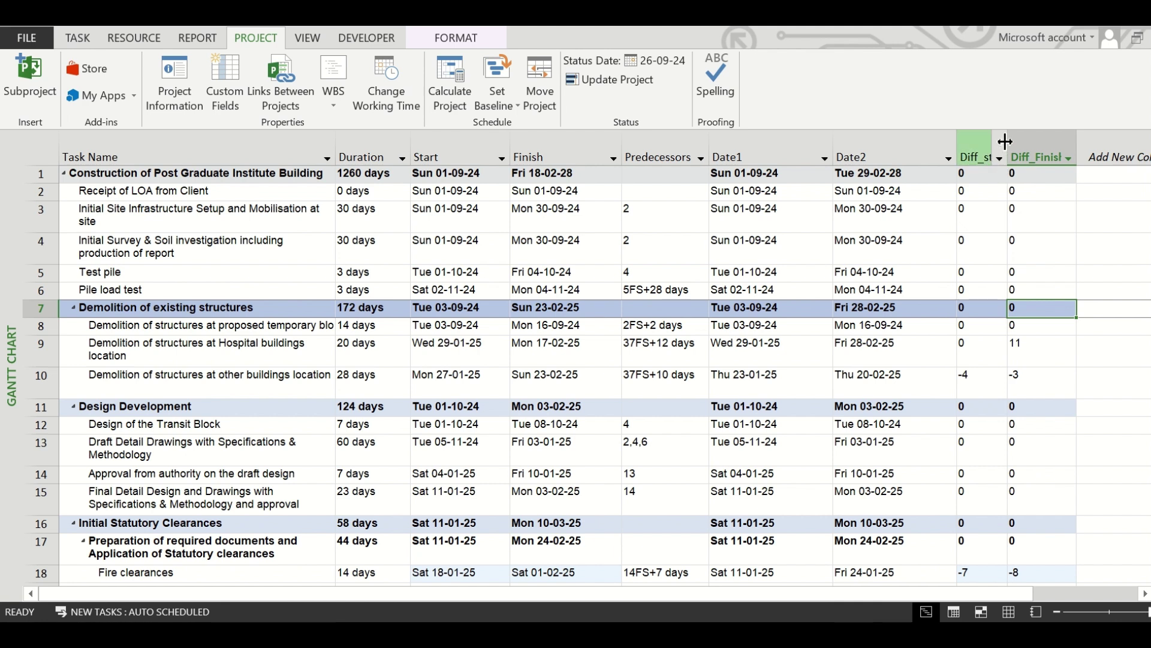
pyautogui.moveTo(1007, 157); pyautogui.dragTo(1013, 157)
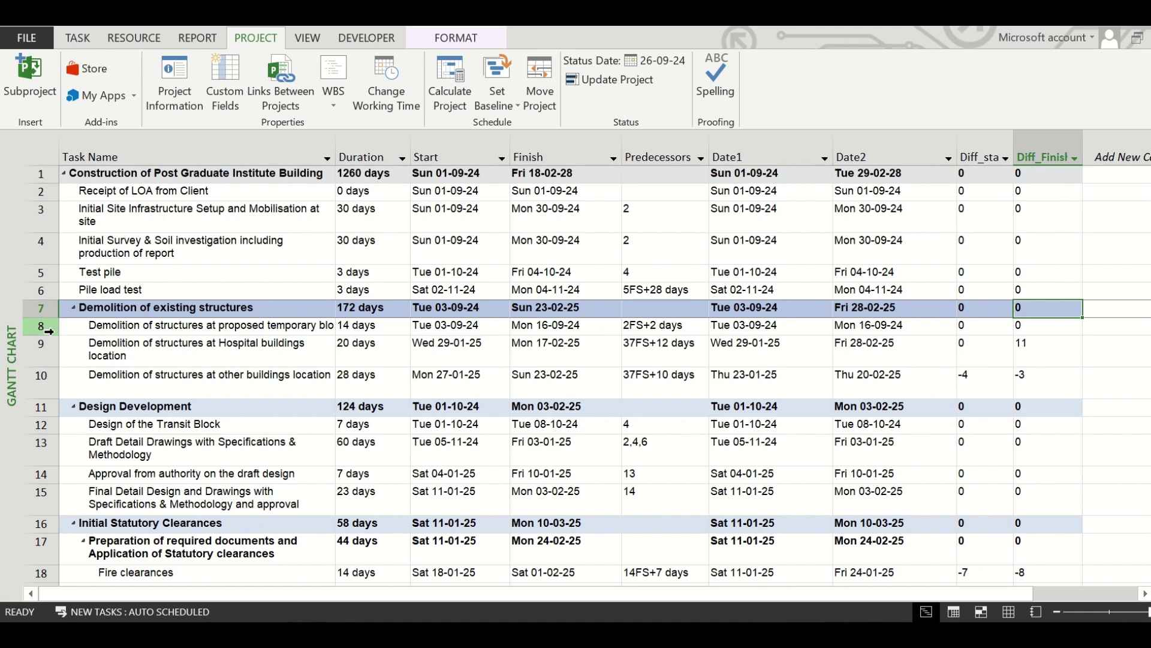
pyautogui.click(39, 346)
pyautogui.click(967, 350)
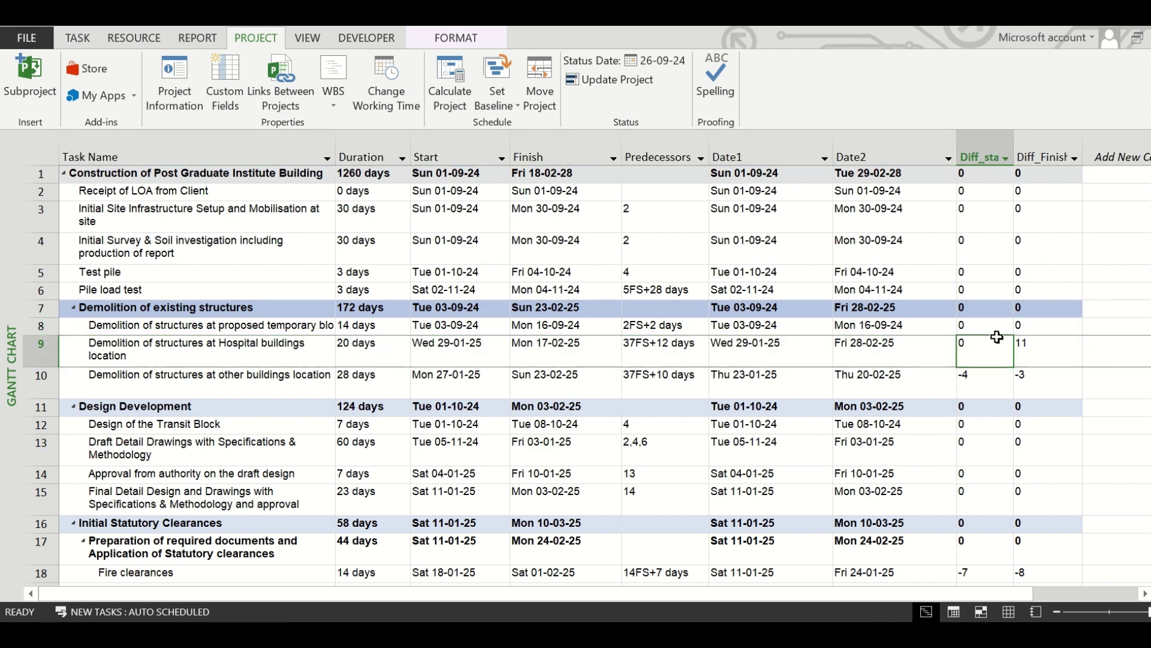
pyautogui.click(1044, 355)
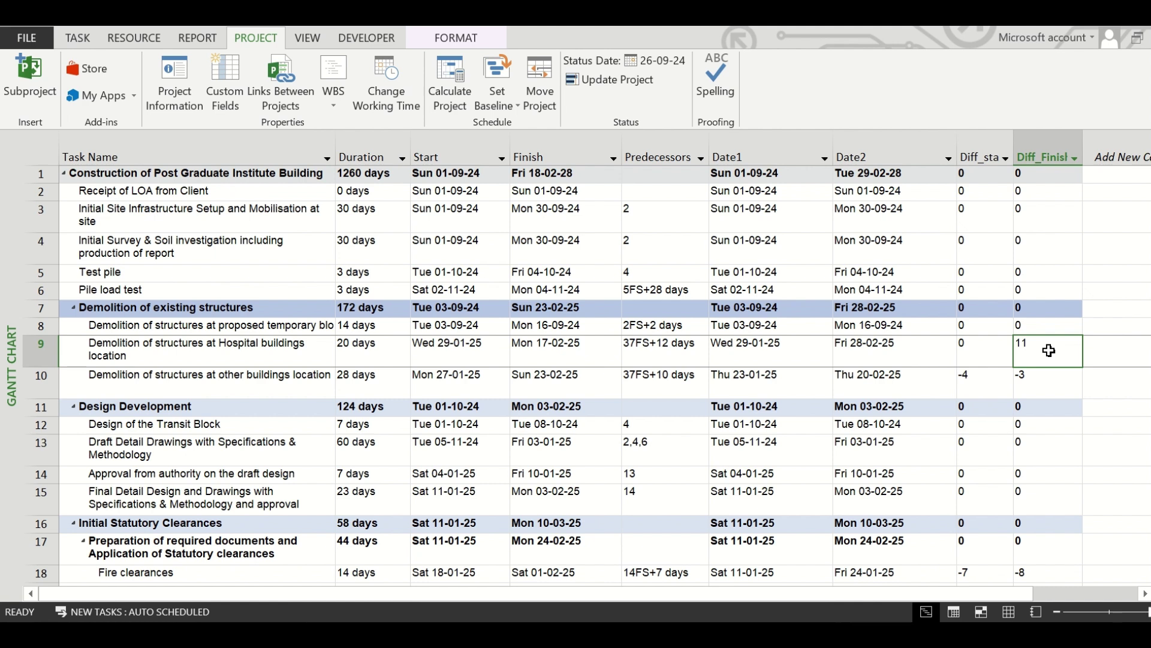
pyautogui.click(860, 356)
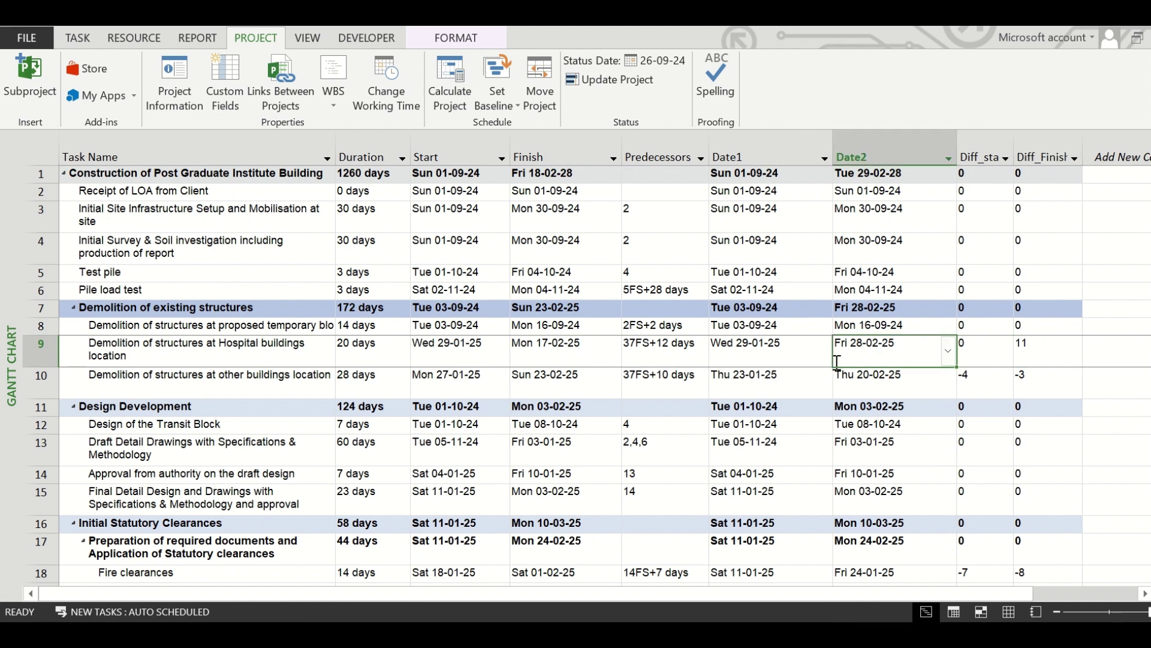
pyautogui.click(562, 353)
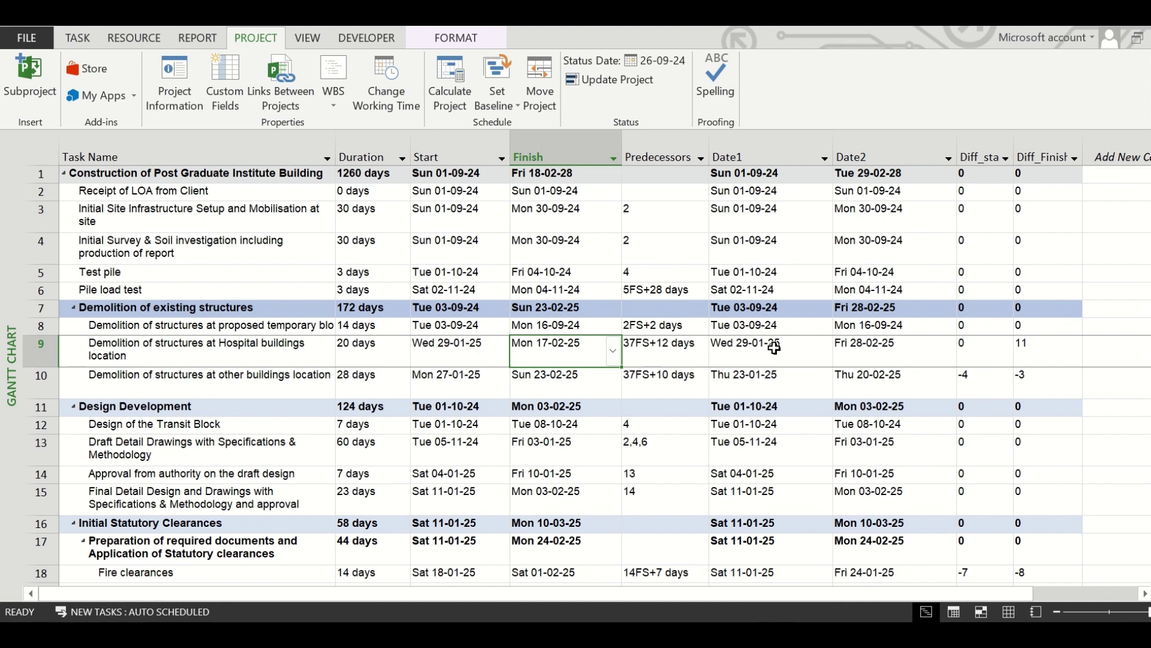
pyautogui.click(1028, 354)
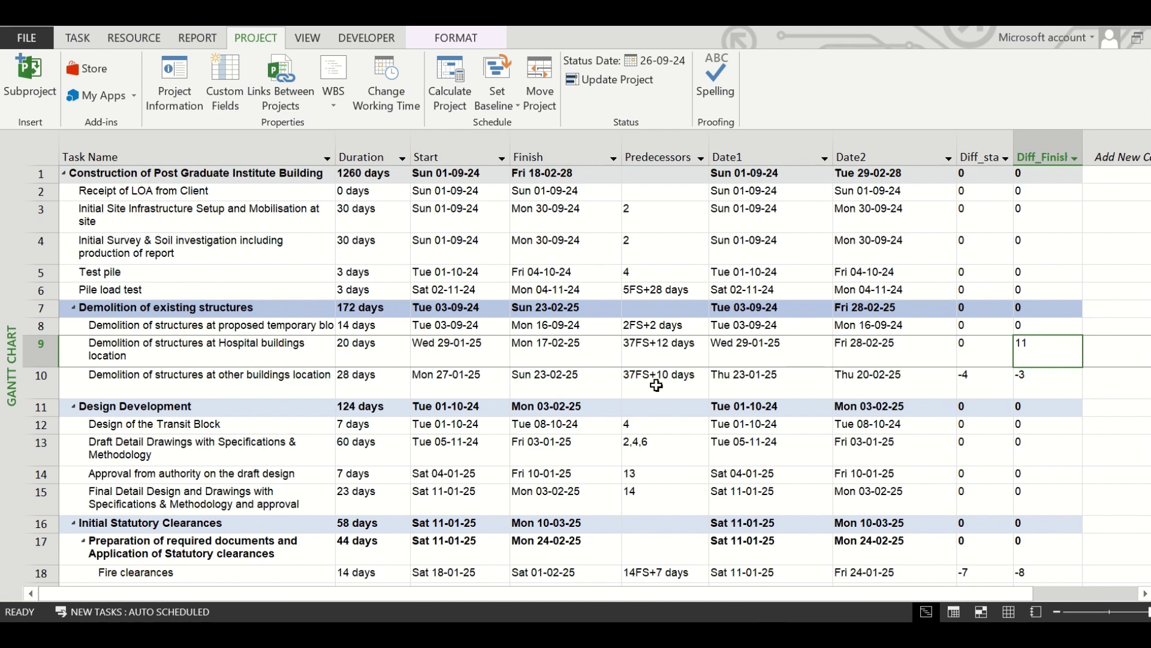
pyautogui.click(41, 383)
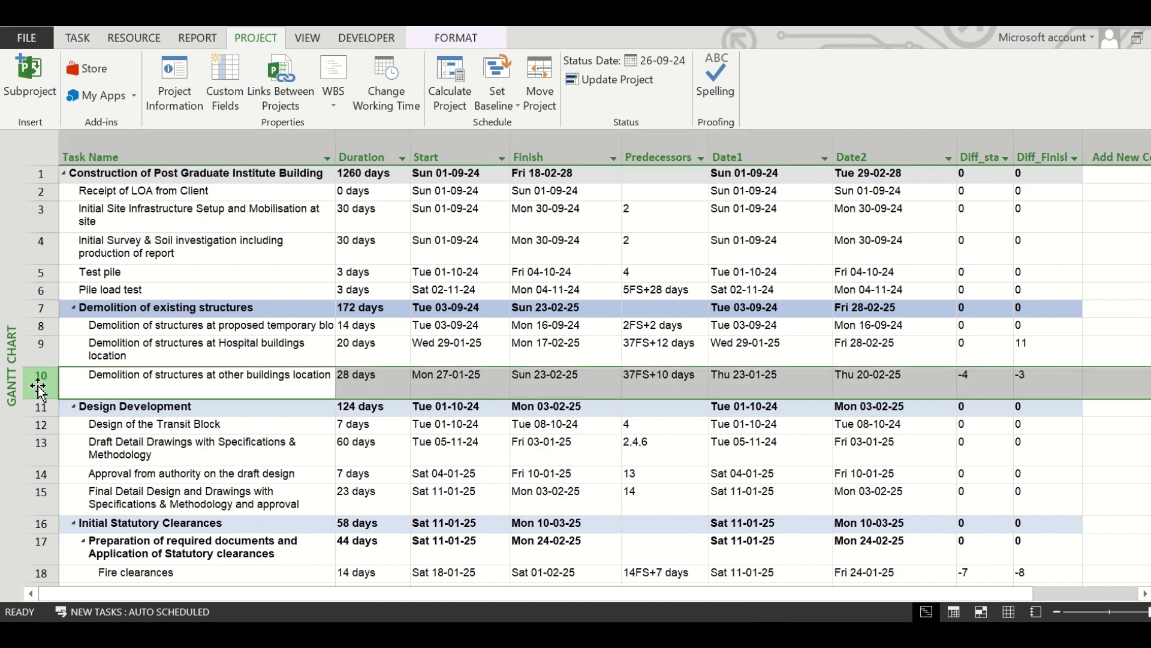
pyautogui.click(982, 388)
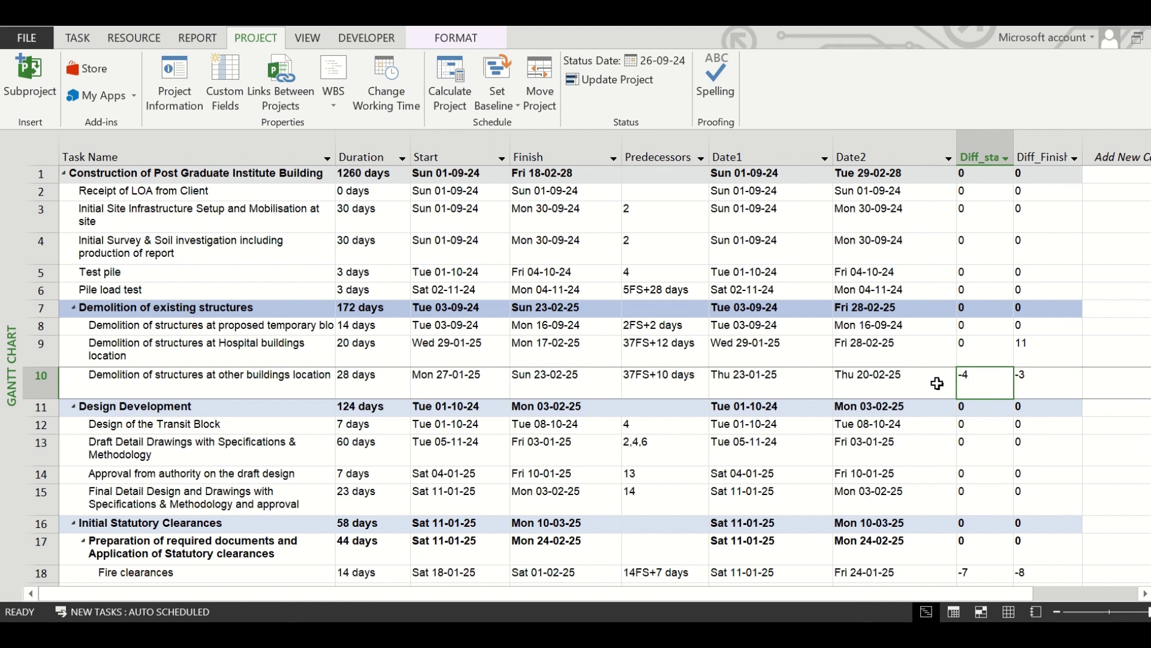
pyautogui.scroll(-1, 988, 450)
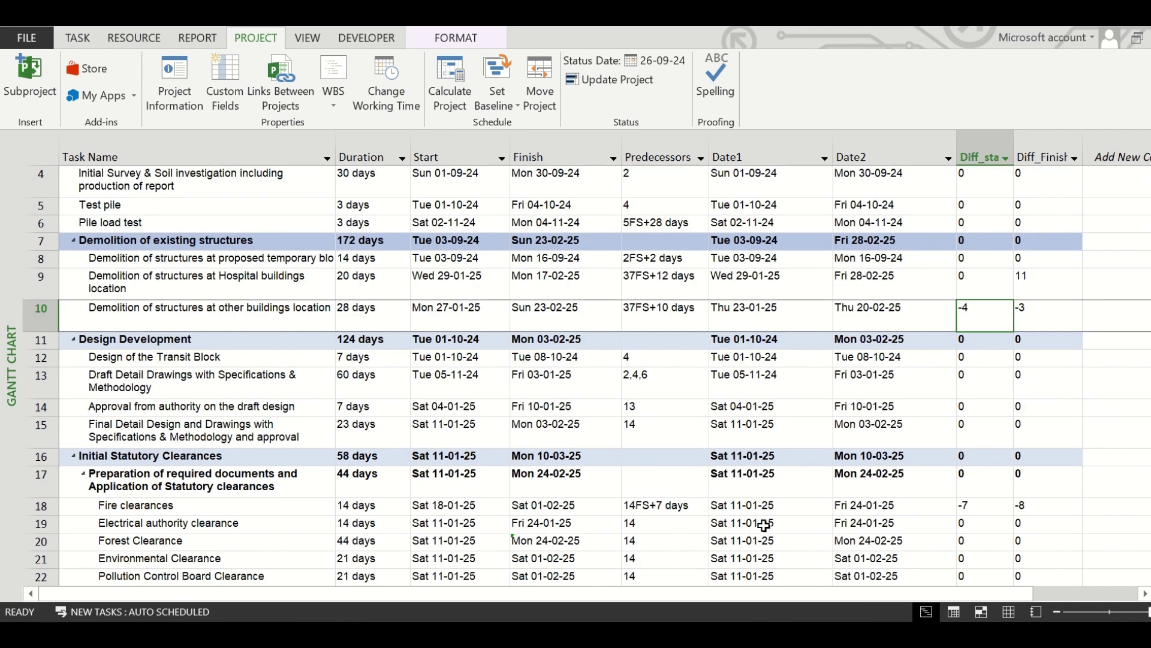
pyautogui.click(40, 505)
pyautogui.click(1011, 435)
pyautogui.scroll(1, 1011, 436)
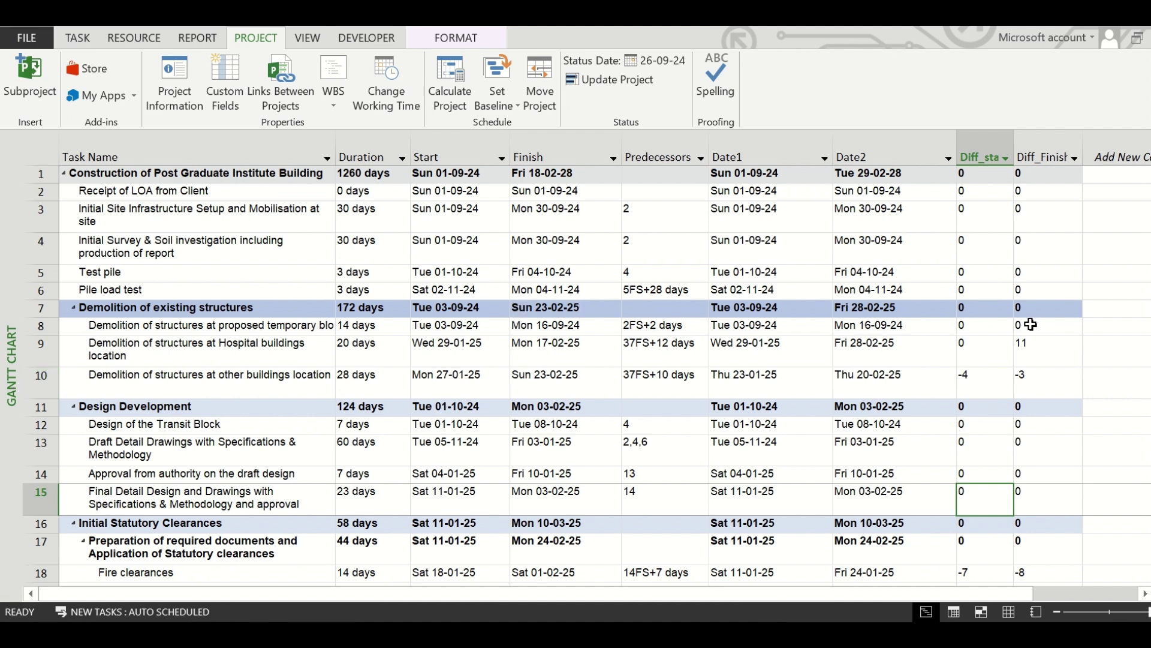
pyautogui.click(470, 308)
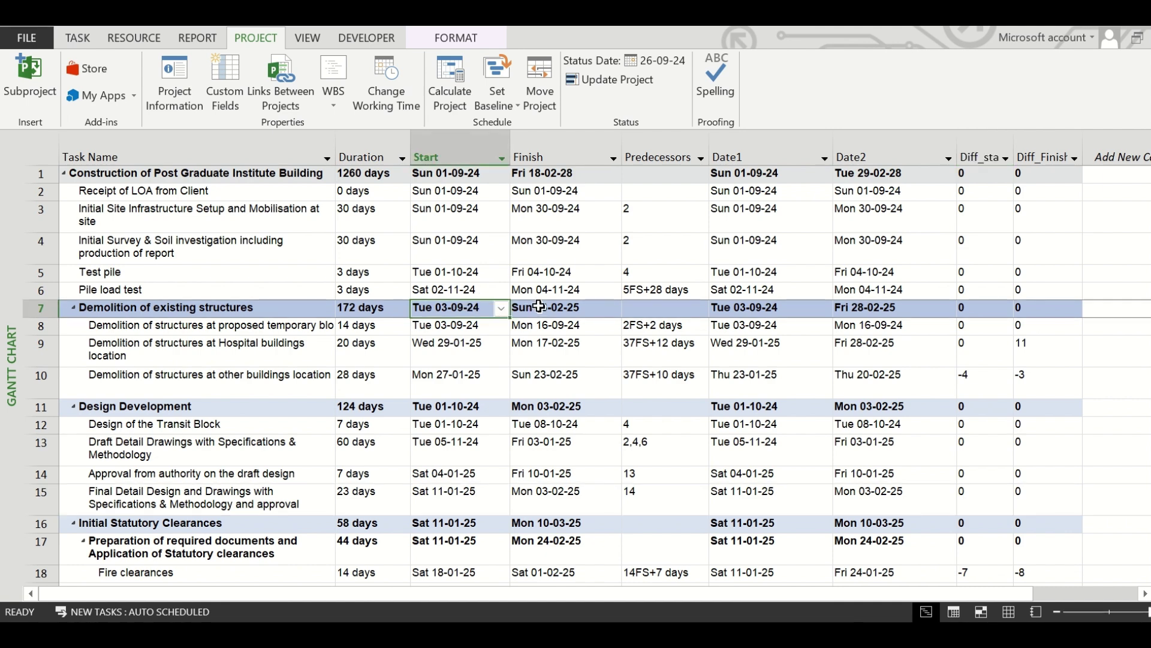
pyautogui.click(594, 308)
pyautogui.click(762, 305)
pyautogui.click(893, 308)
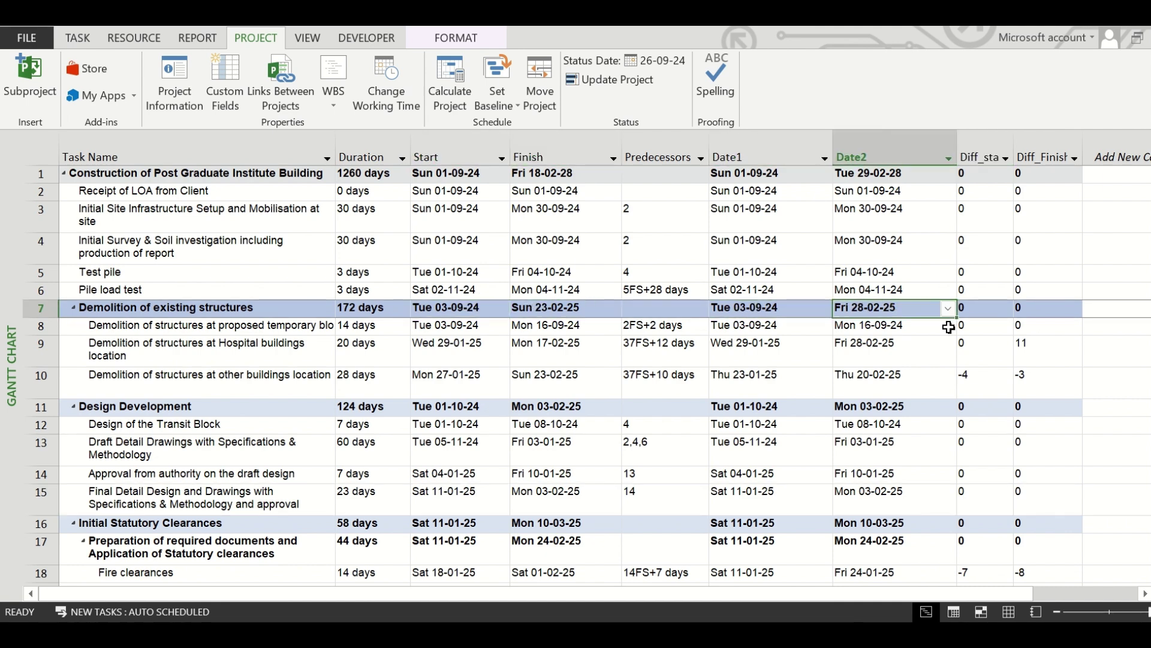
pyautogui.click(996, 310)
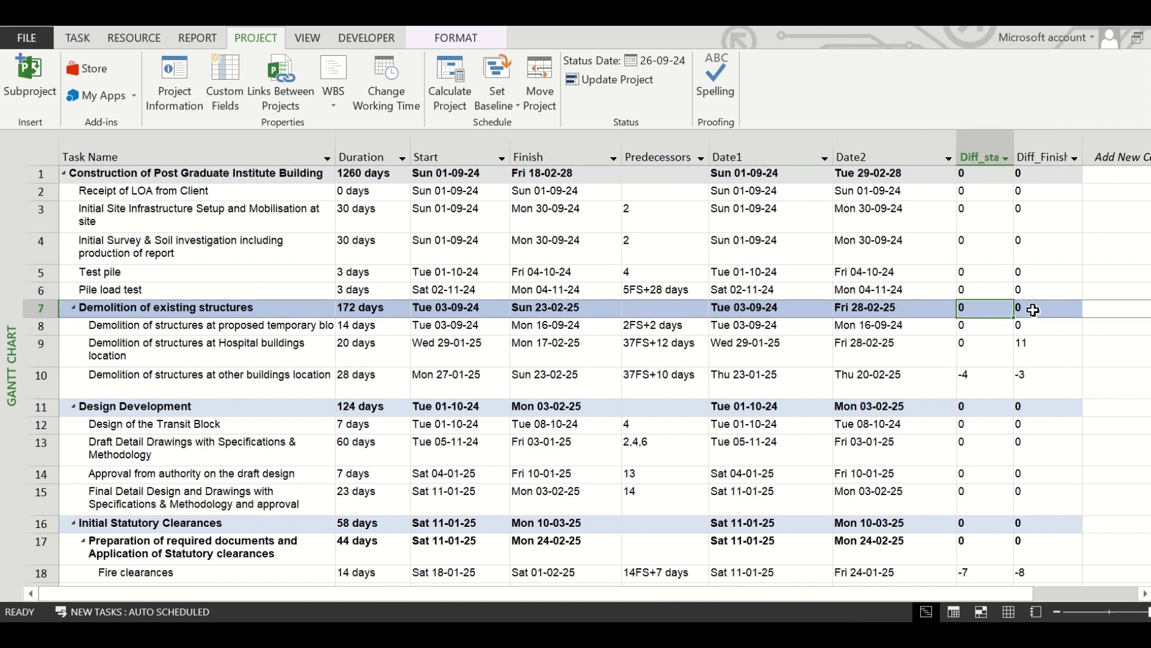
pyautogui.click(1035, 310)
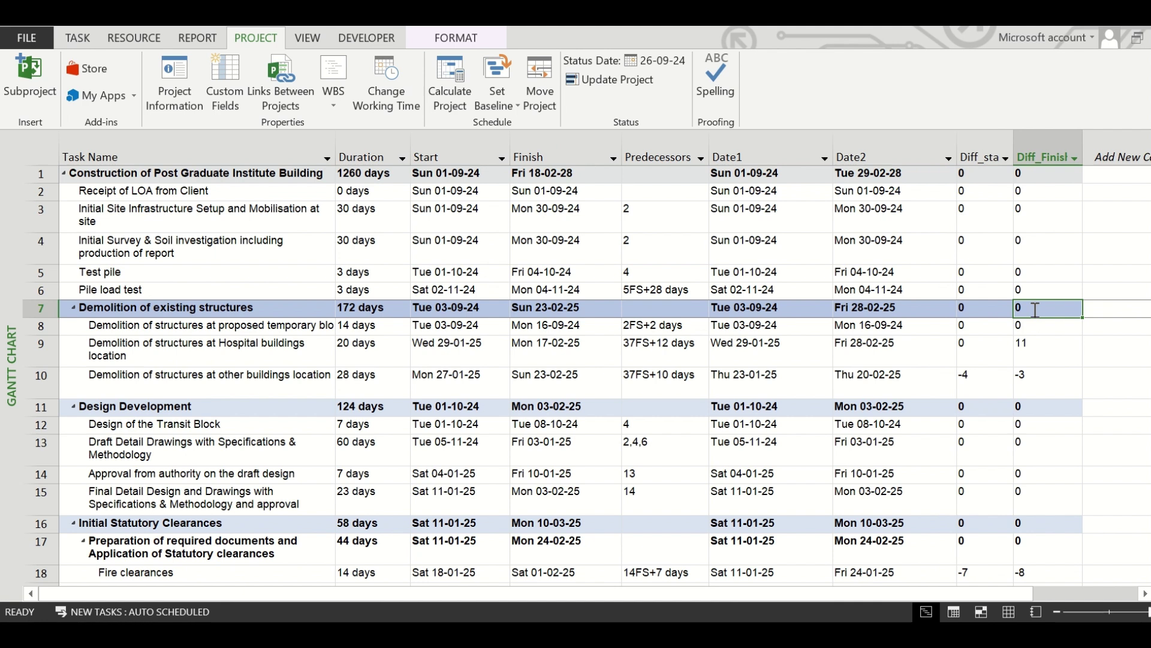
# Step: Set summary-row calculation to Use formula for the Diff_start and Diff_Finish custom fields
pyautogui.click(234, 73)
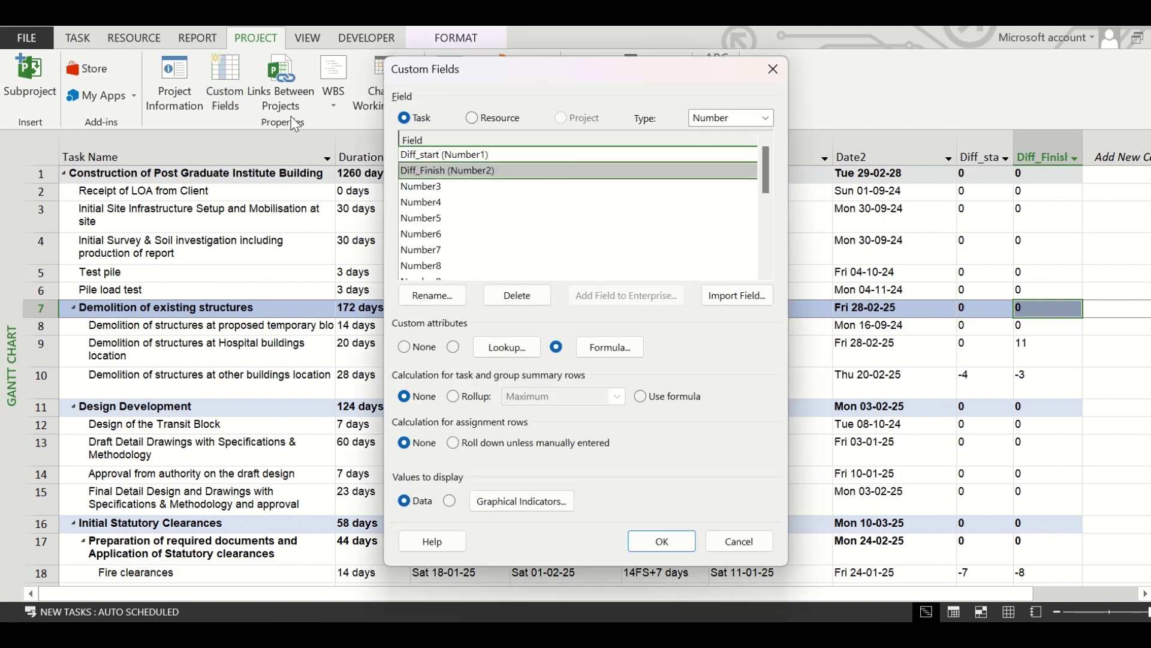
pyautogui.click(472, 154)
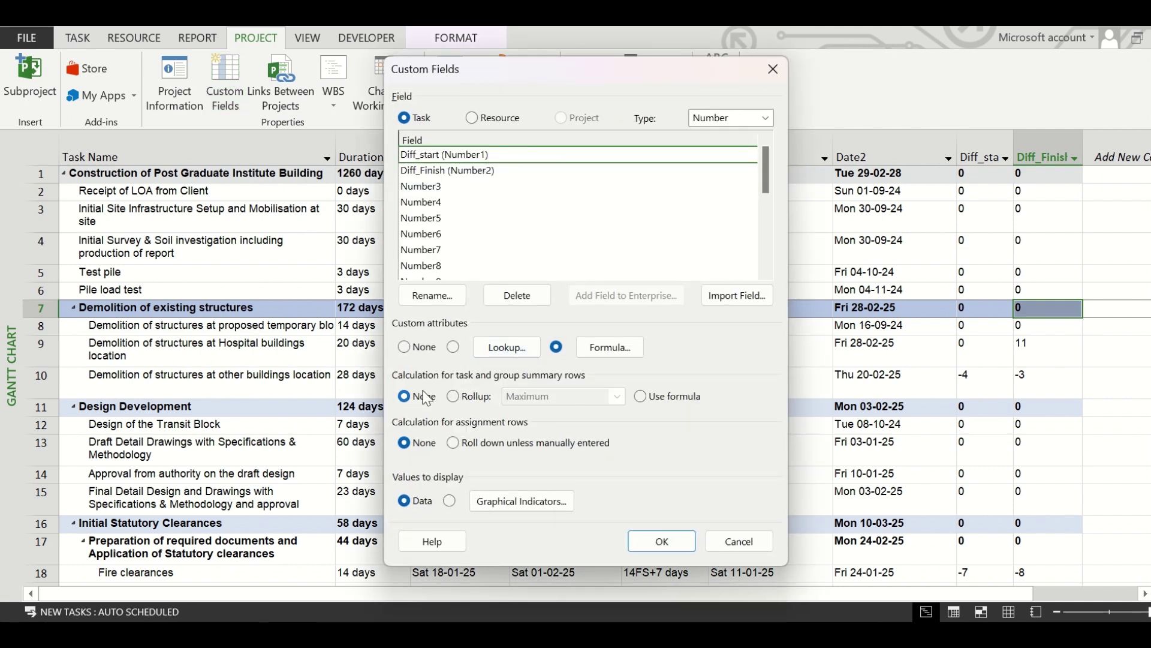
pyautogui.click(641, 397)
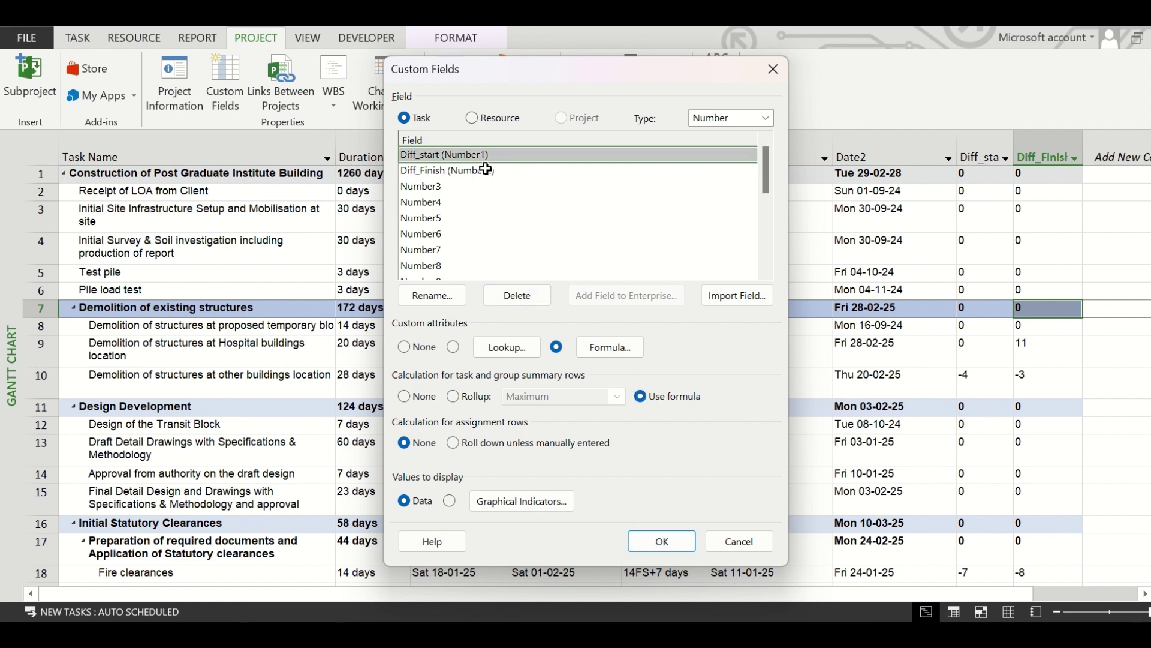
pyautogui.click(492, 170)
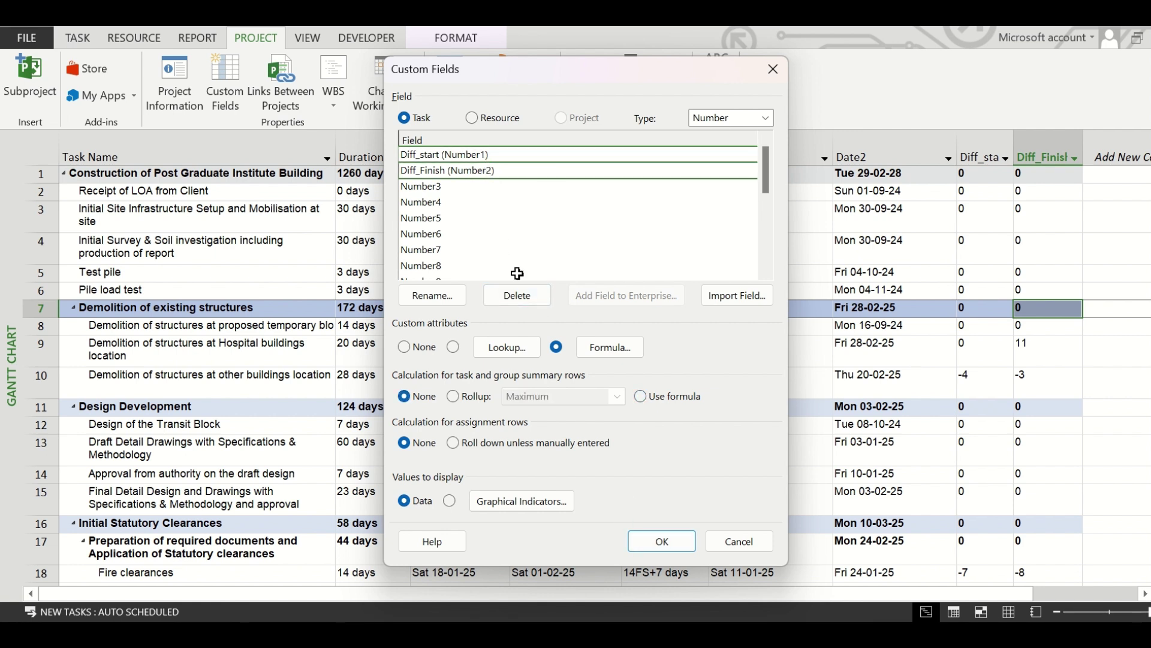
pyautogui.click(639, 396)
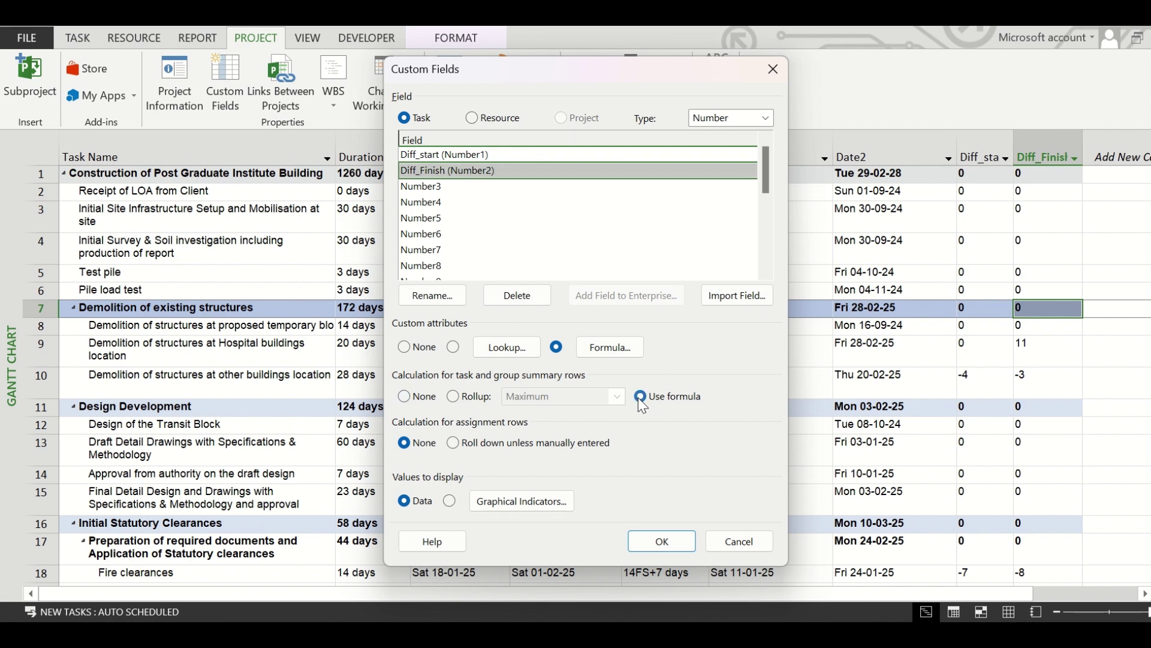
pyautogui.click(655, 542)
pyautogui.click(1026, 375)
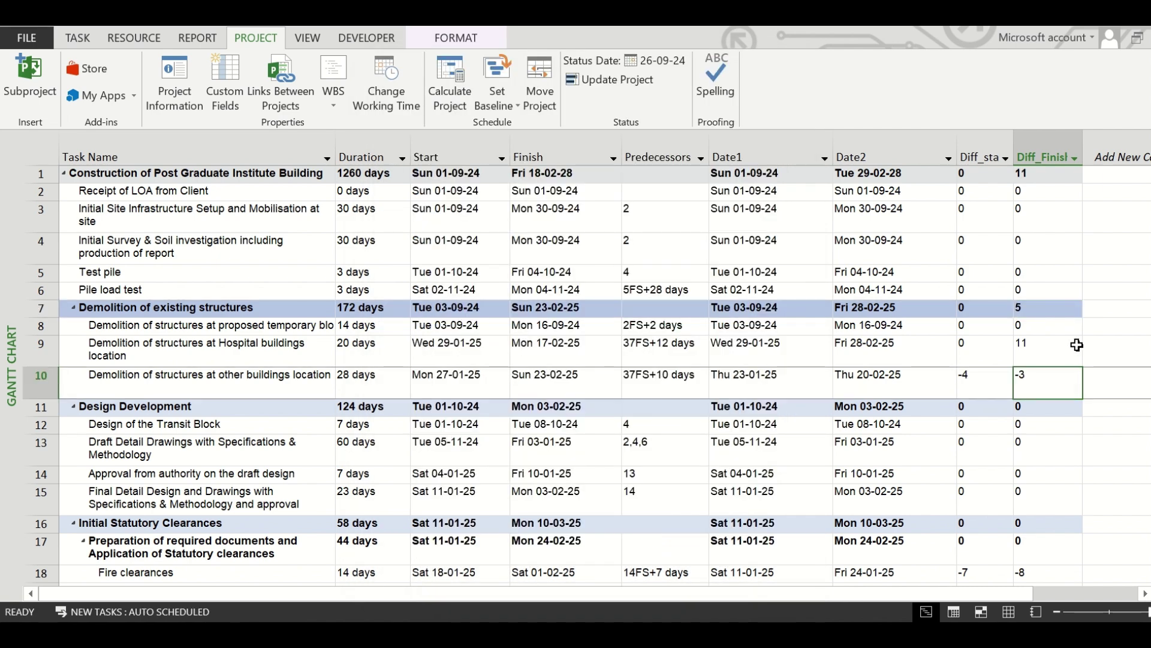
pyautogui.click(1037, 313)
pyautogui.click(1012, 328)
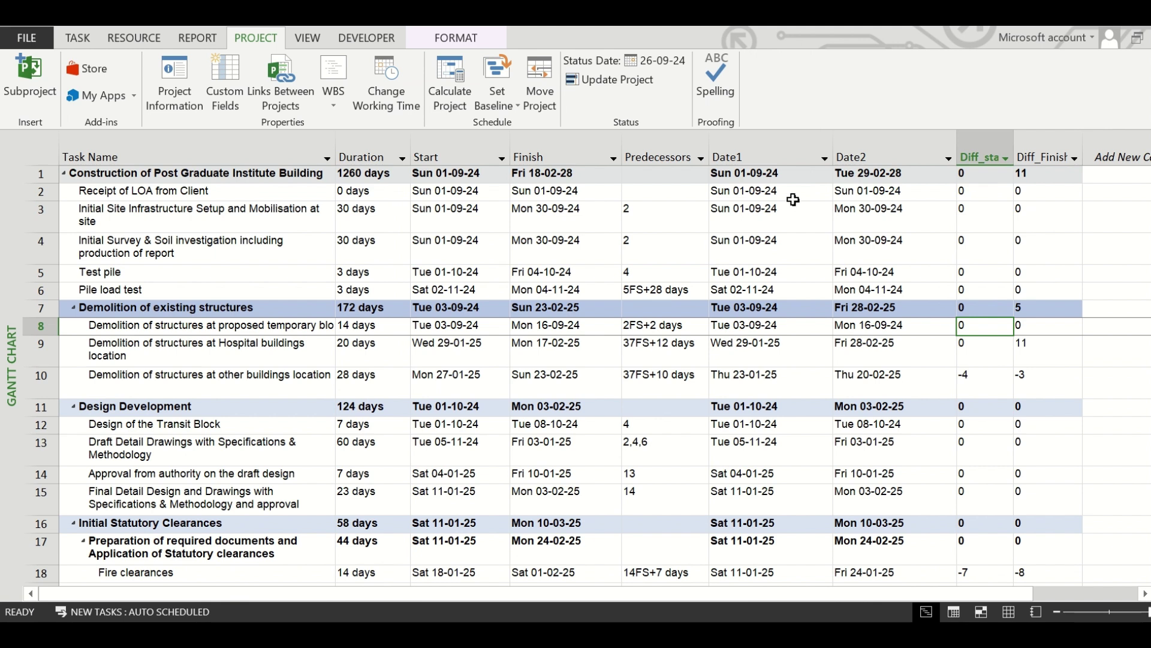
pyautogui.click(1056, 174)
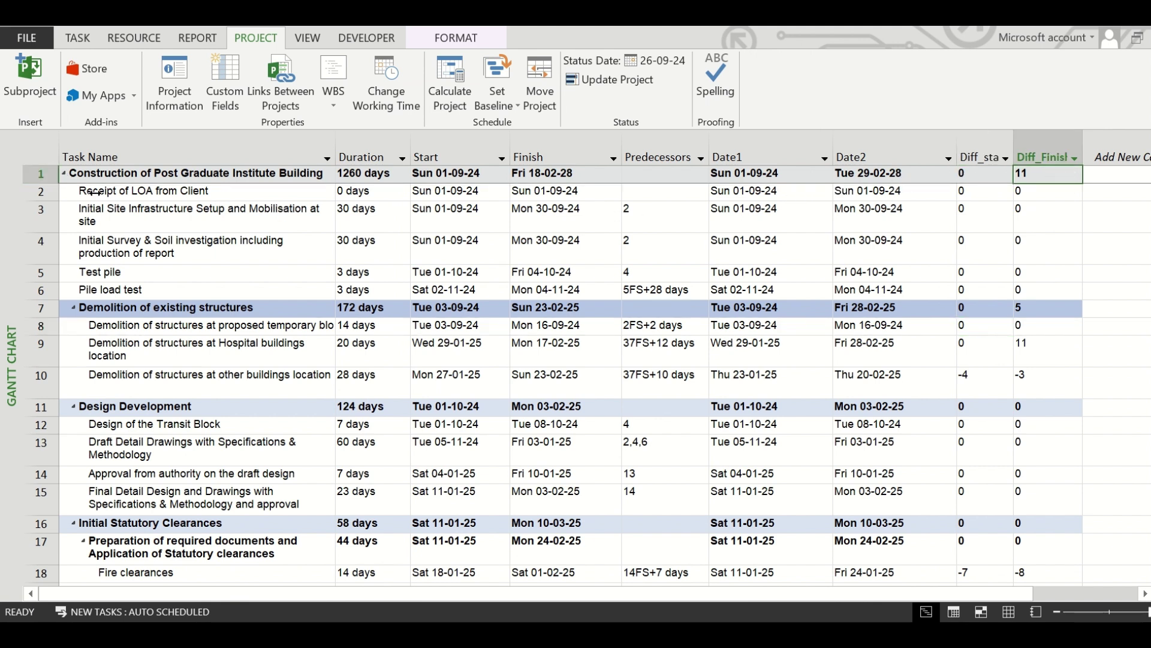
pyautogui.click(29, 181)
pyautogui.click(930, 363)
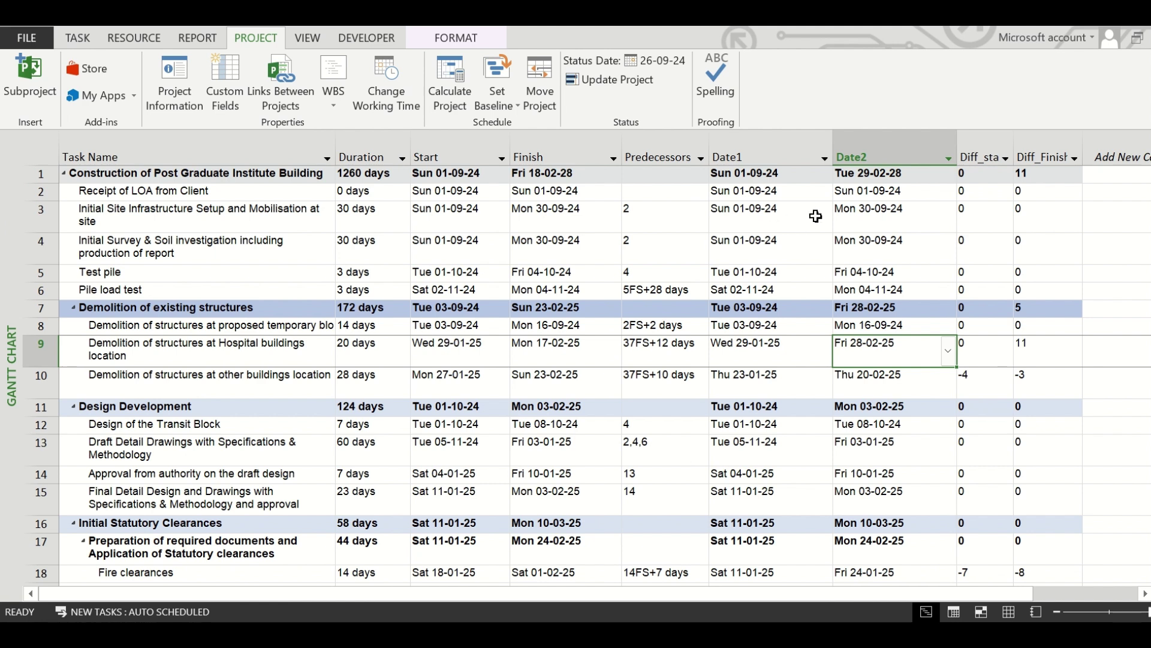
# Step: Select the Date1, Date2, Diff_start and Diff_Finish column headers together
pyautogui.click(771, 147)
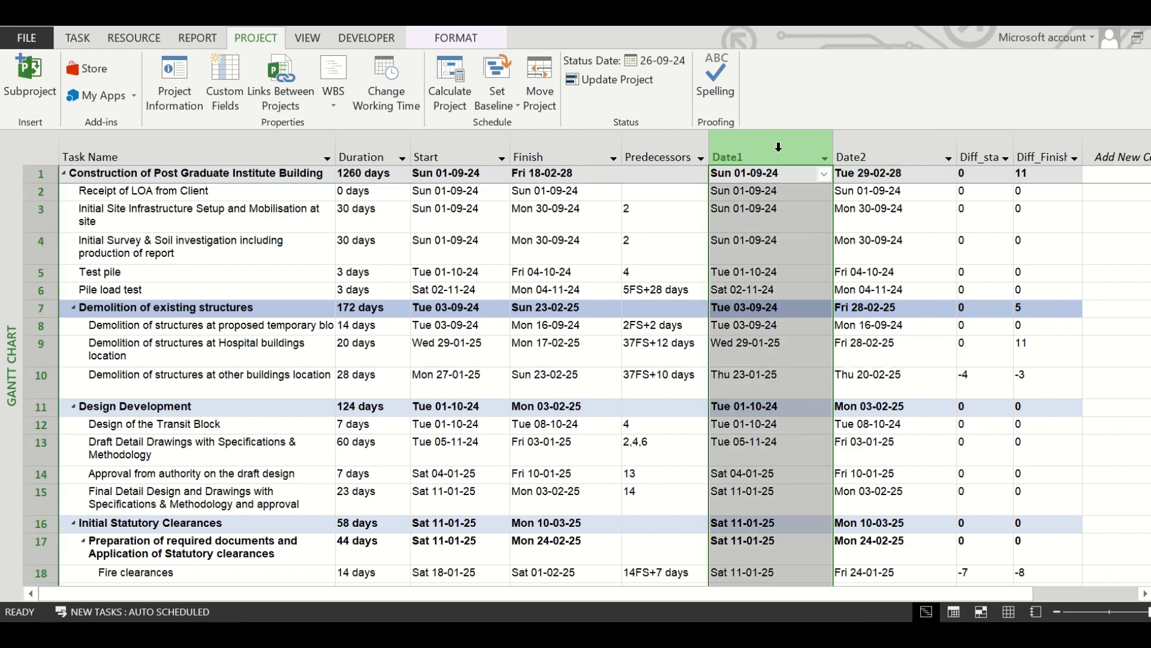
pyautogui.keyDown('shift'); pyautogui.click(871, 150); pyautogui.keyUp('shift')
pyautogui.keyDown('shift'); pyautogui.click(1040, 156); pyautogui.keyUp('shift')
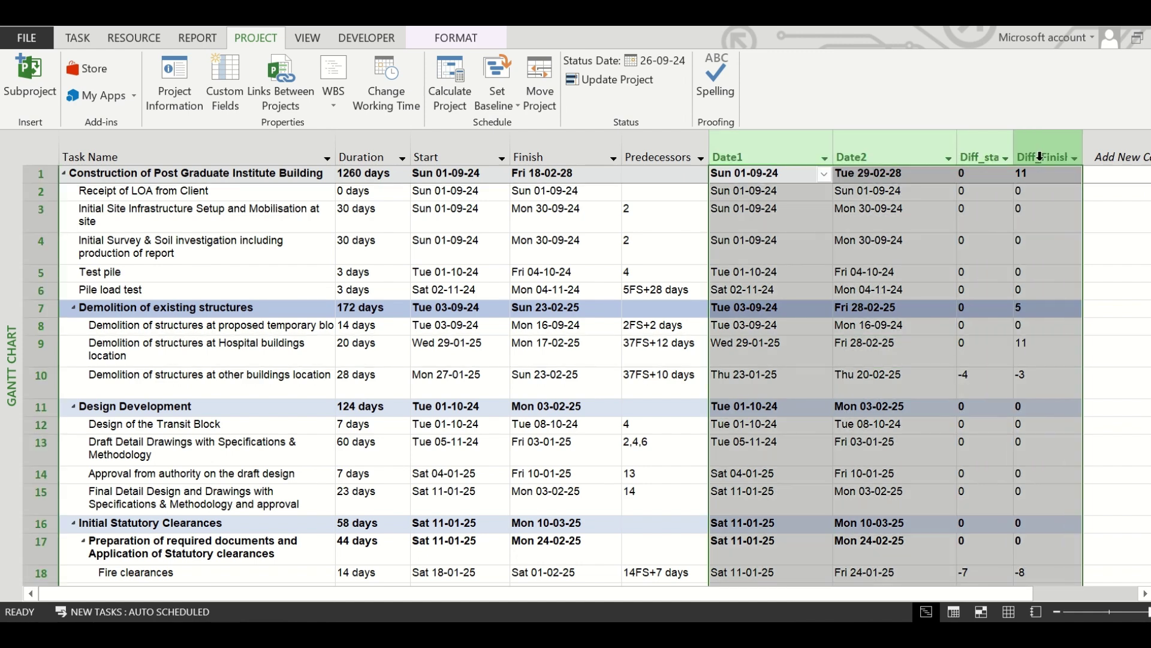
pyautogui.press('Escape')
pyautogui.moveTo(758, 144); pyautogui.dragTo(1049, 153)
# Step: Hide the four selected columns and move the split bar left to show the Gantt chart
pyautogui.rightClick(868, 156)
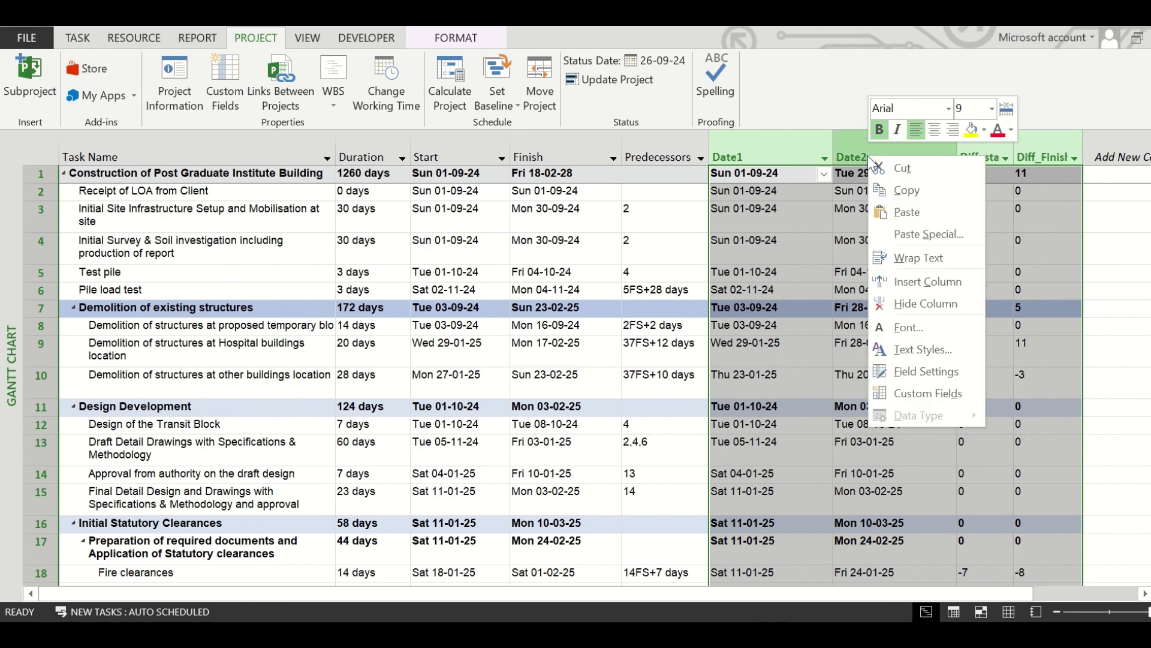
pyautogui.click(905, 304)
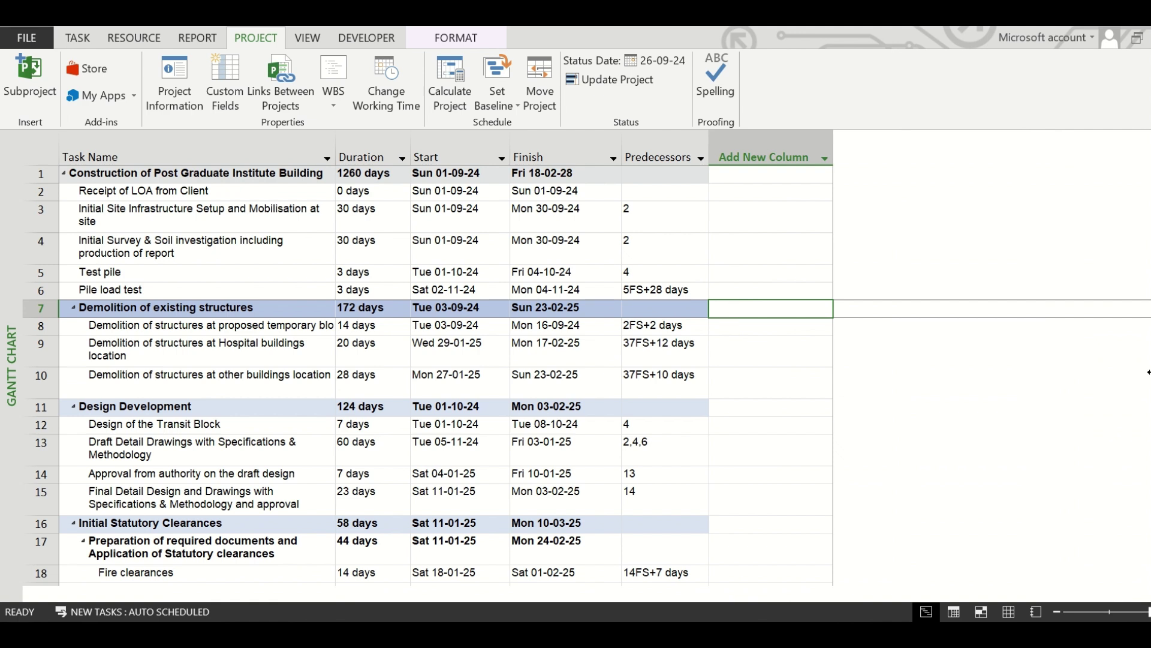
pyautogui.moveTo(1147, 372); pyautogui.dragTo(749, 368)
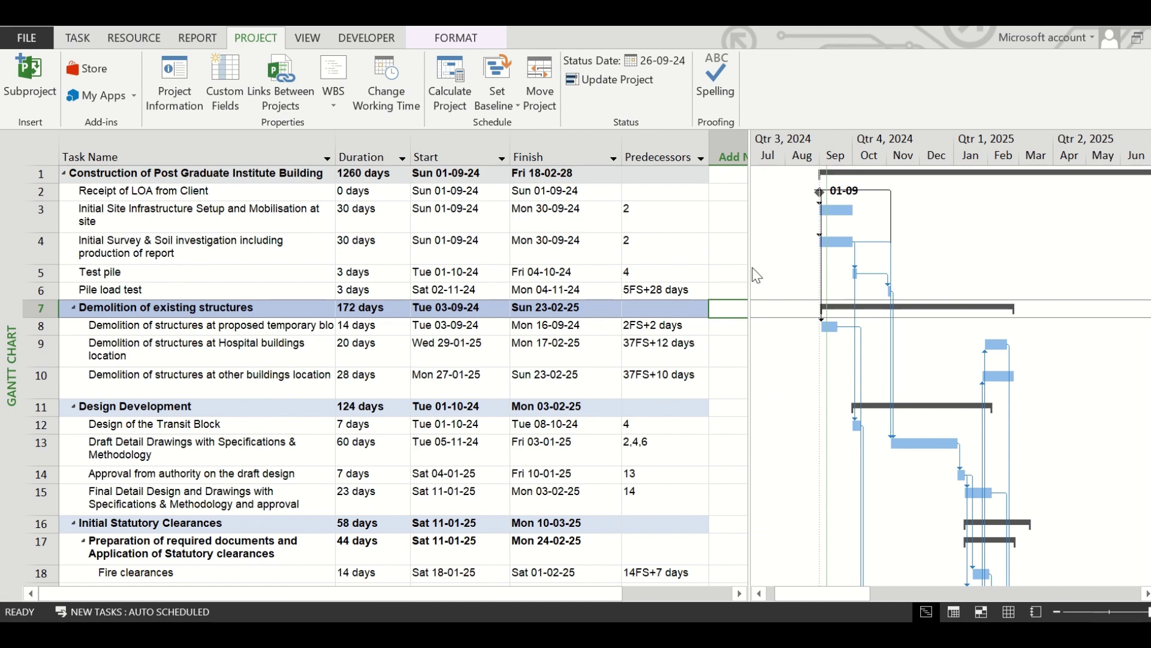
pyautogui.rightClick(729, 273)
# Step: Insert a Diff_start column after Predecessors and widen the table to reveal Diff_Finish
pyautogui.click(768, 271)
pyautogui.write('Diff')
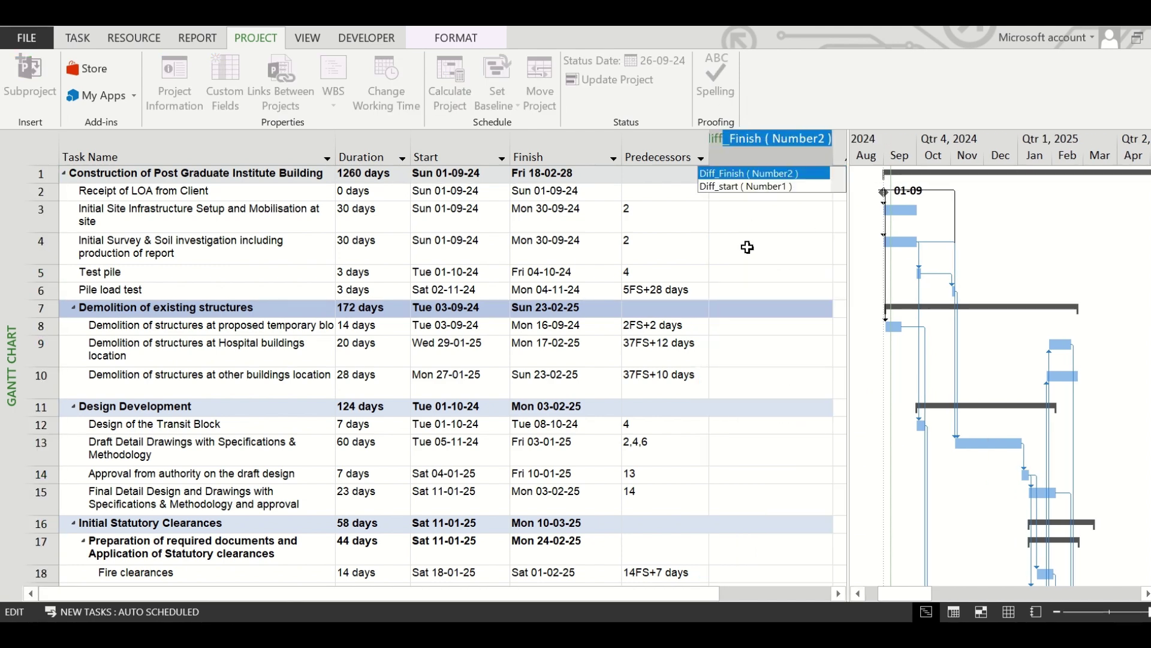
pyautogui.press('Down')
pyautogui.press('Return')
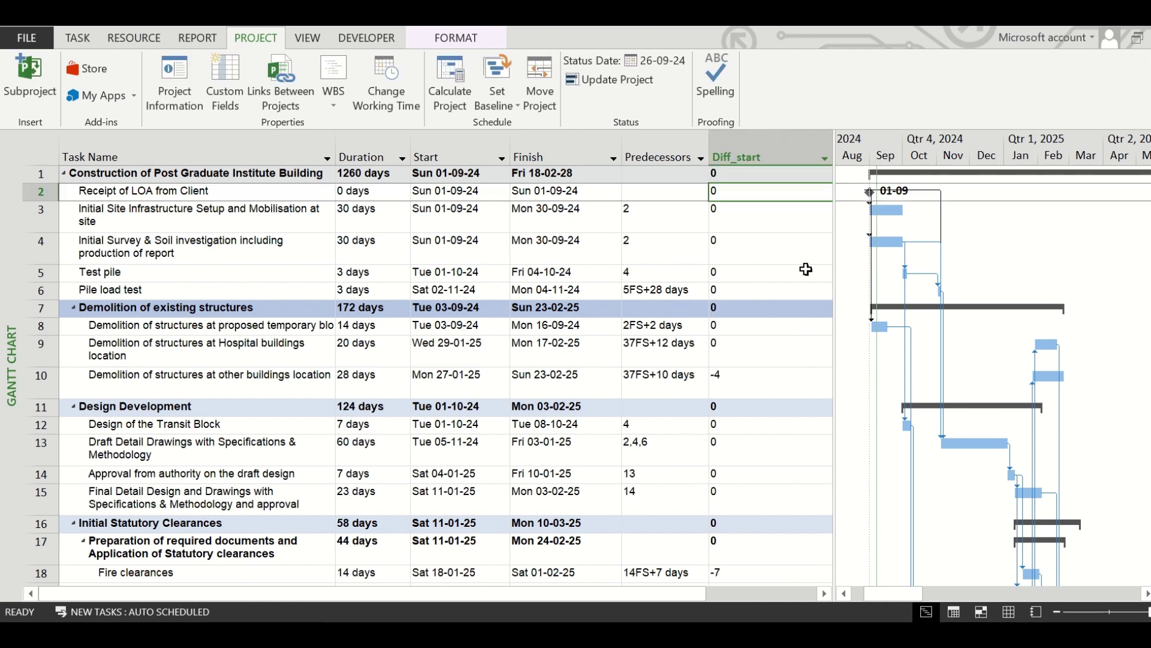
pyautogui.moveTo(833, 292); pyautogui.dragTo(992, 298)
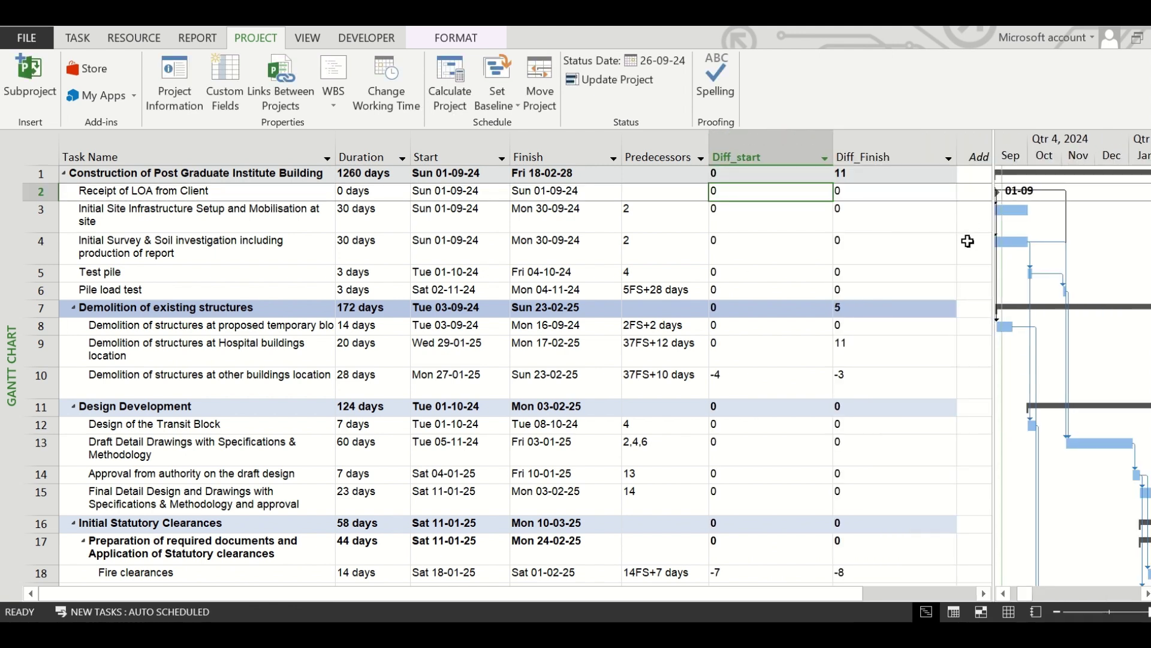